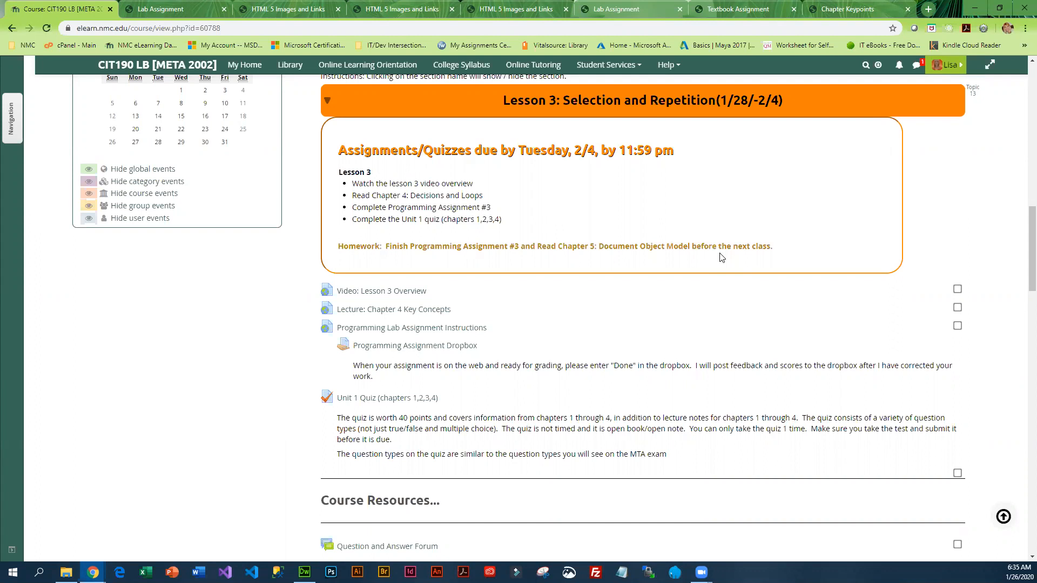
Step: Open the 'Lecture: Chapter 4 Key Concepts' link under Lesson 3
click(410, 310)
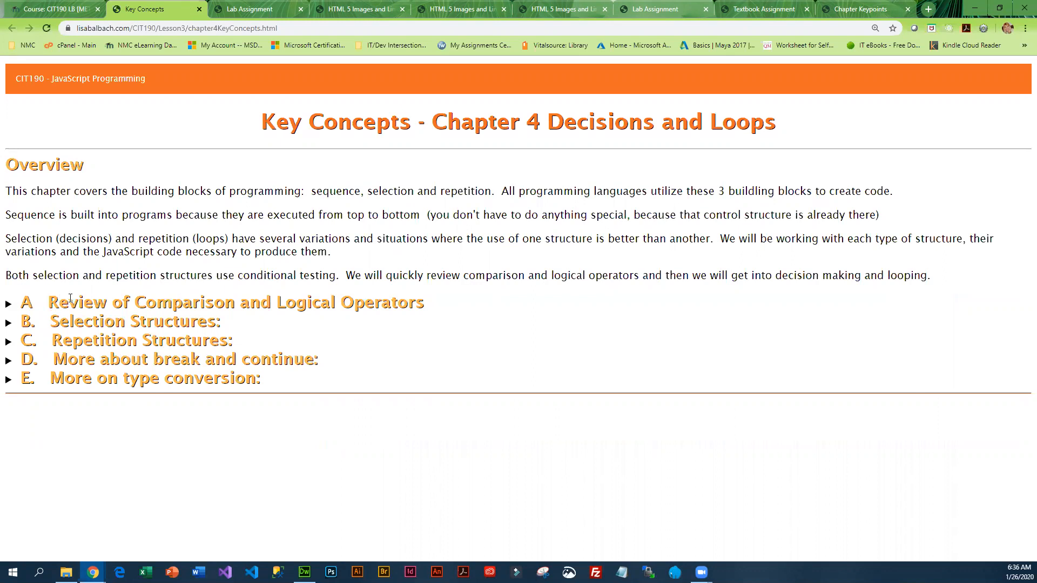
click(131, 308)
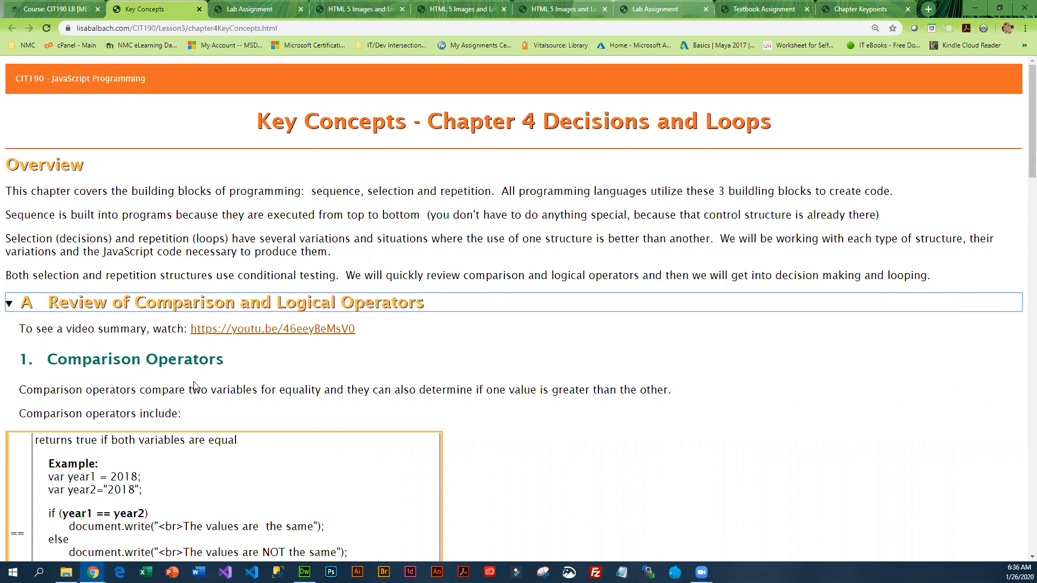
scroll(196, 386, down, 1)
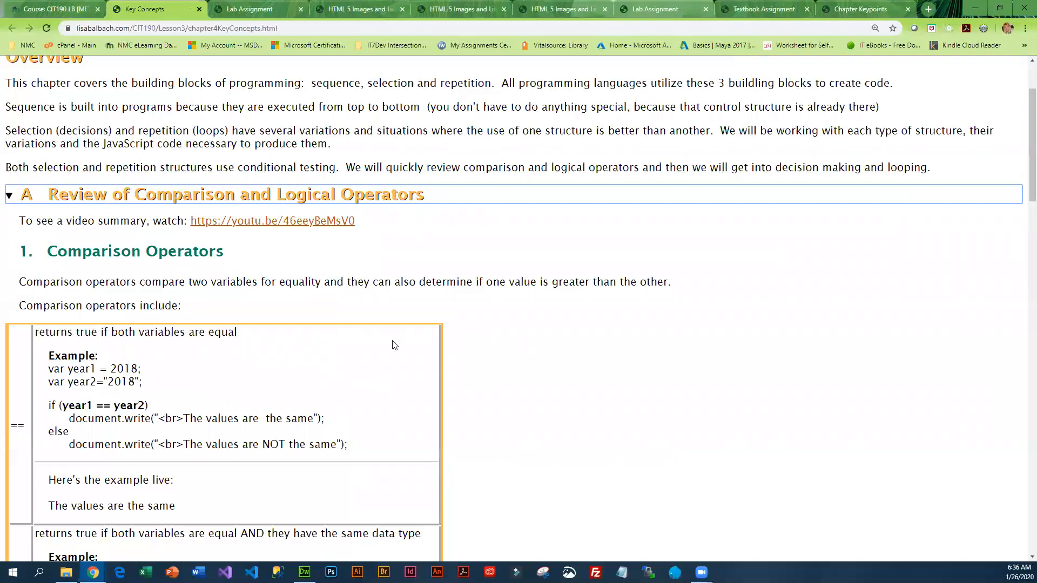
scroll(395, 346, down, 5)
scroll(397, 371, down, 3)
scroll(397, 372, up, 4)
scroll(397, 372, up, 4)
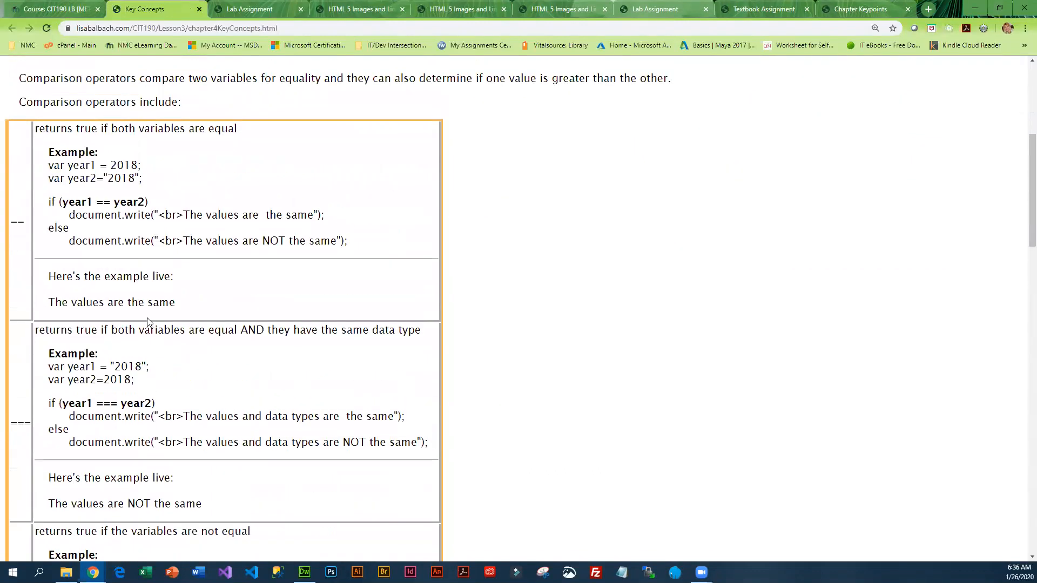
scroll(397, 371, up, 4)
click(88, 305)
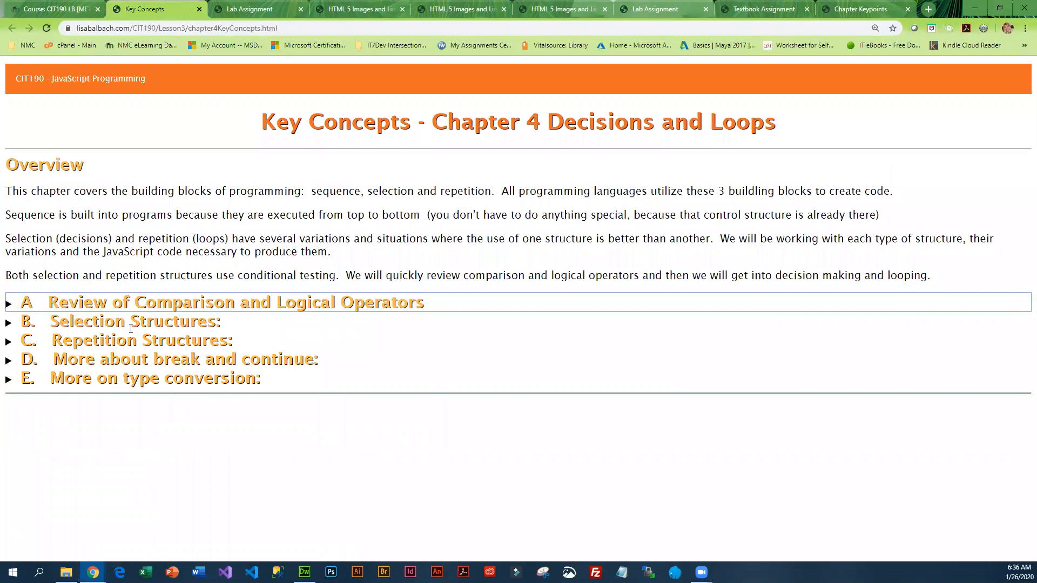
click(161, 322)
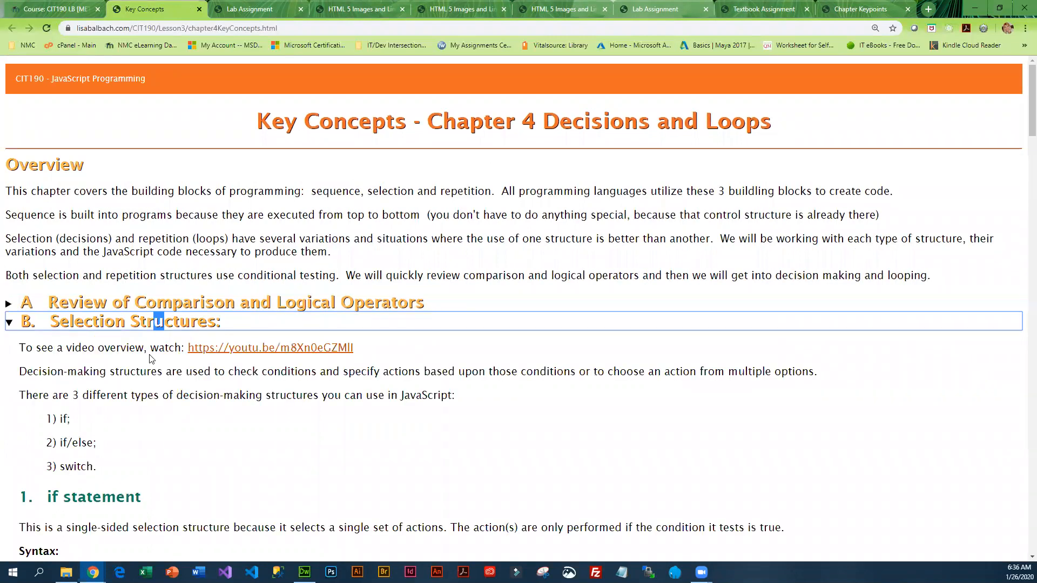
scroll(161, 322, down, 1)
scroll(96, 303, up, 1)
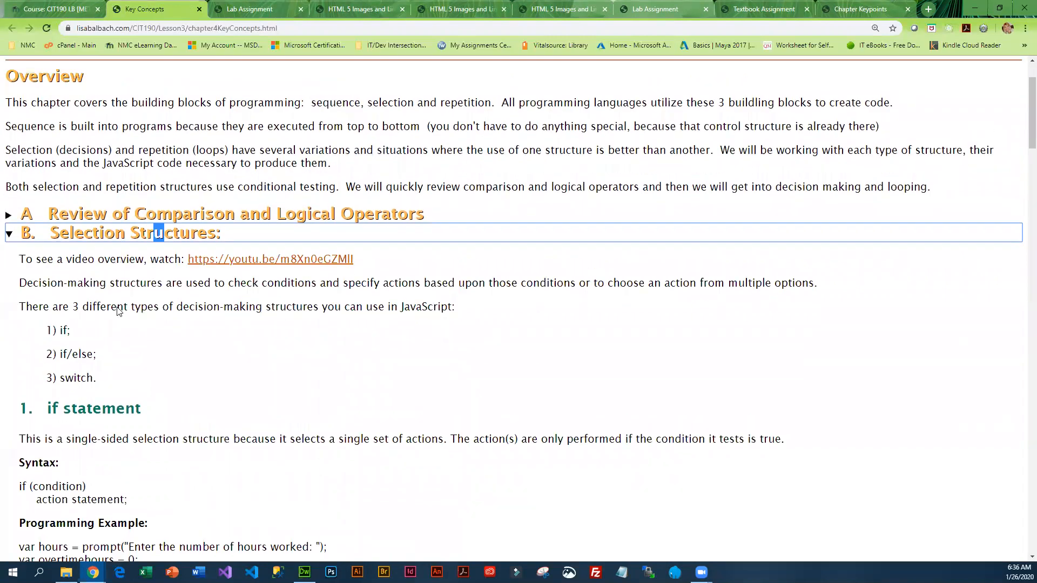
scroll(120, 308, up, 1)
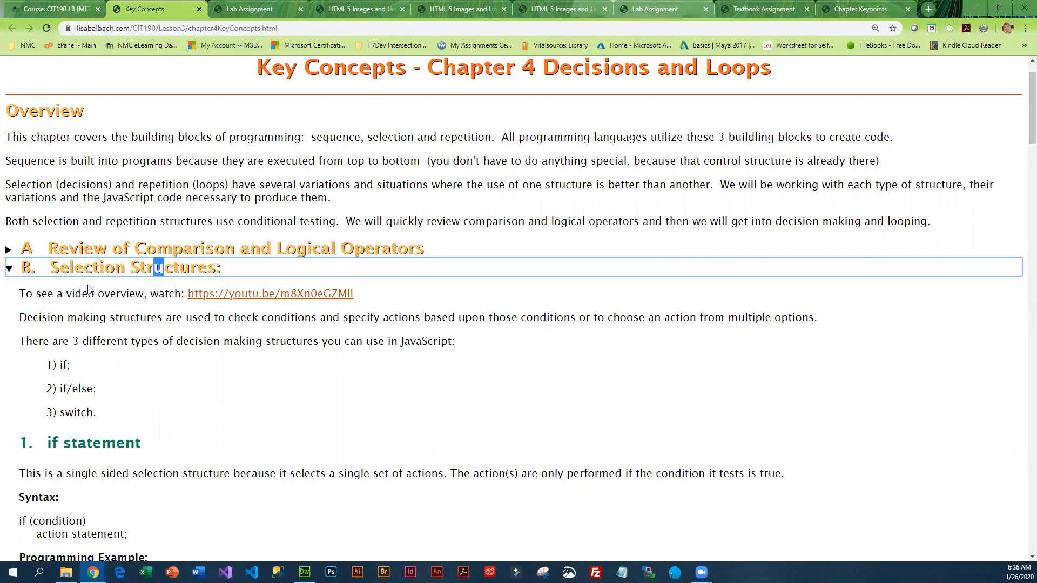
click(92, 267)
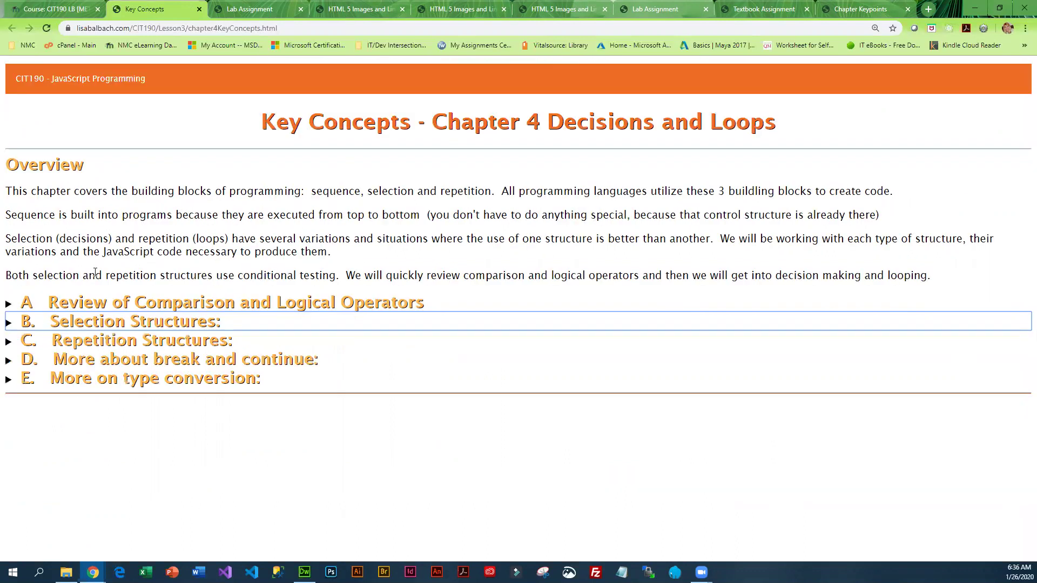
click(118, 340)
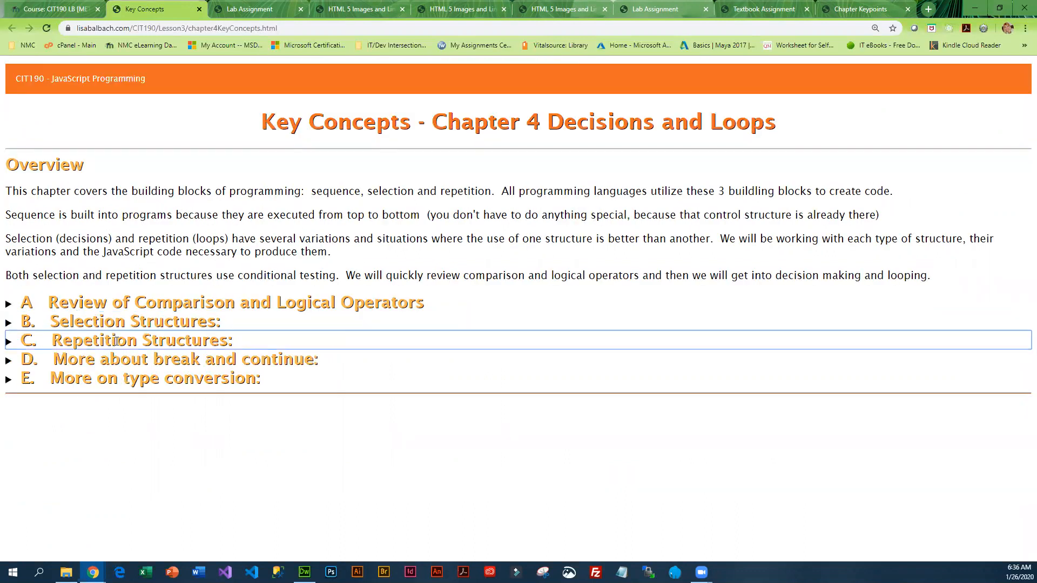
scroll(162, 446, down, 2)
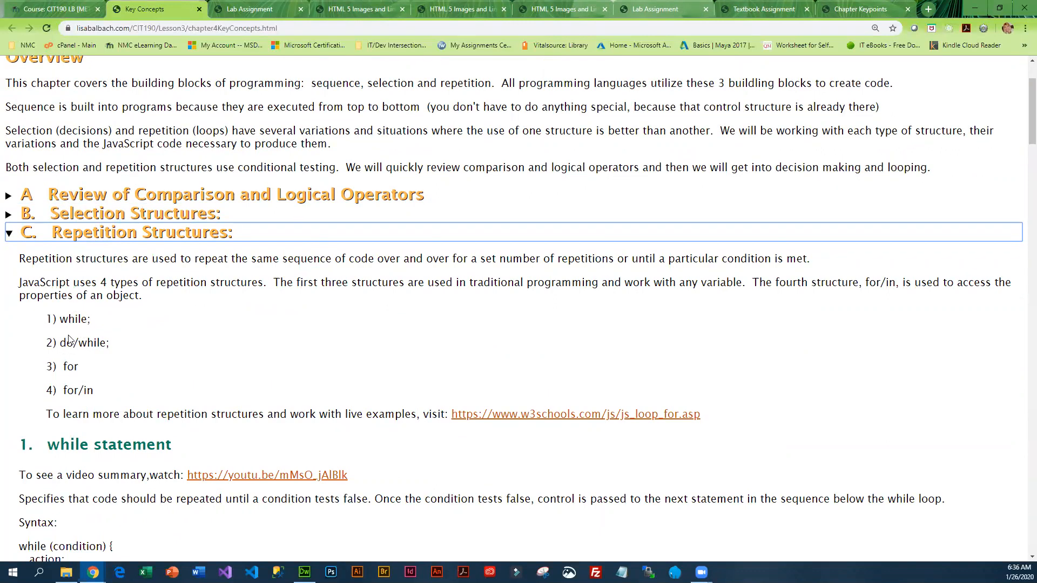
drag(64, 390, 94, 392)
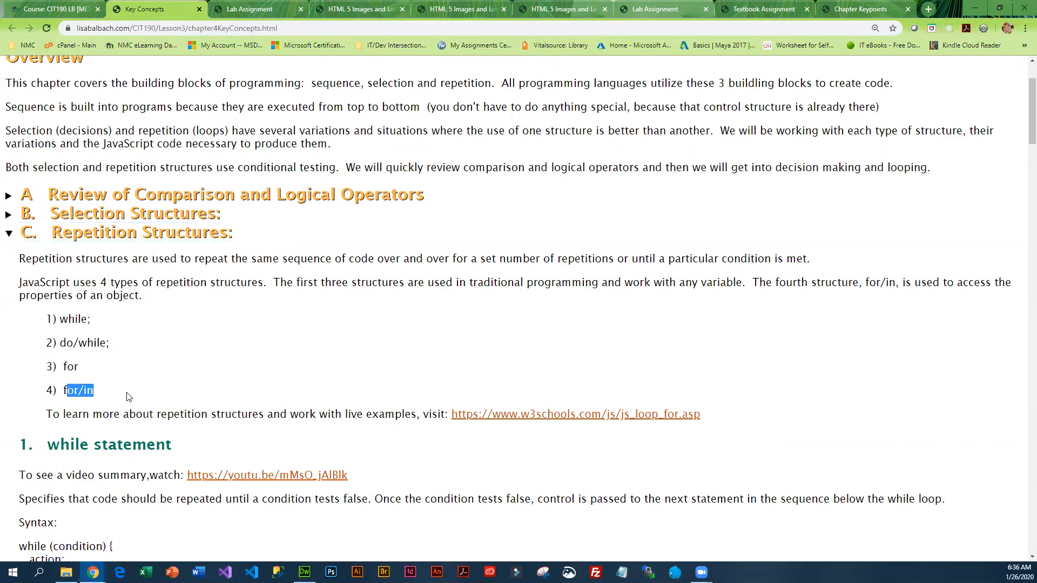
scroll(128, 396, down, 3)
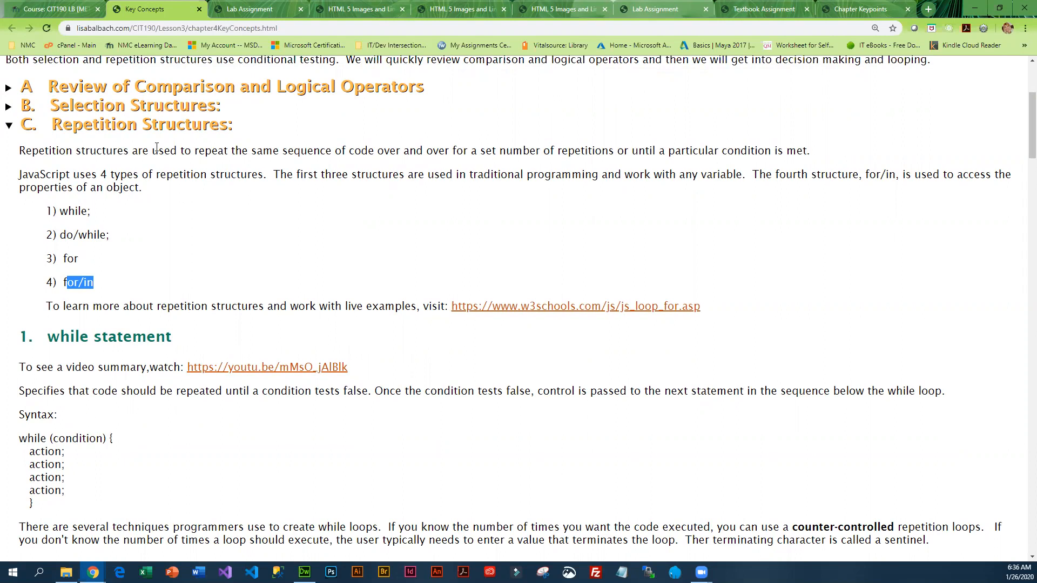
click(166, 125)
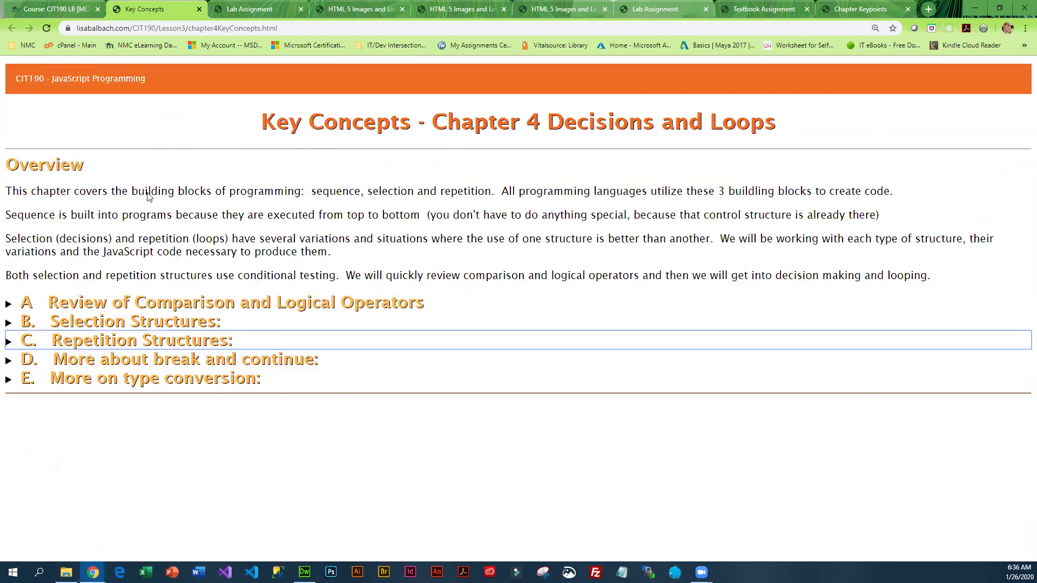
Step: Expand section D on break and continue and section E, More on type conversion
click(176, 361)
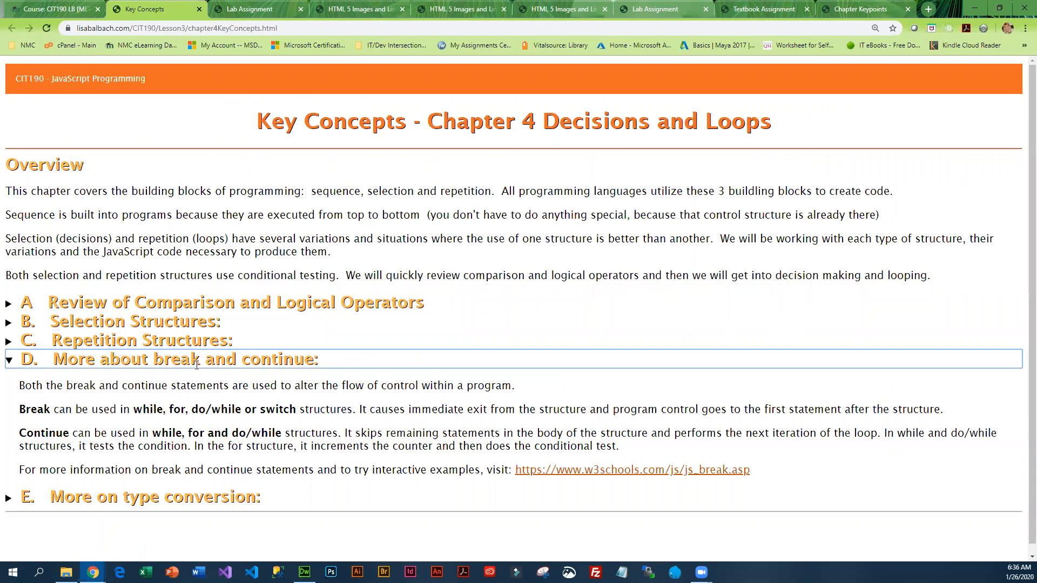
click(147, 498)
scroll(148, 498, down, 5)
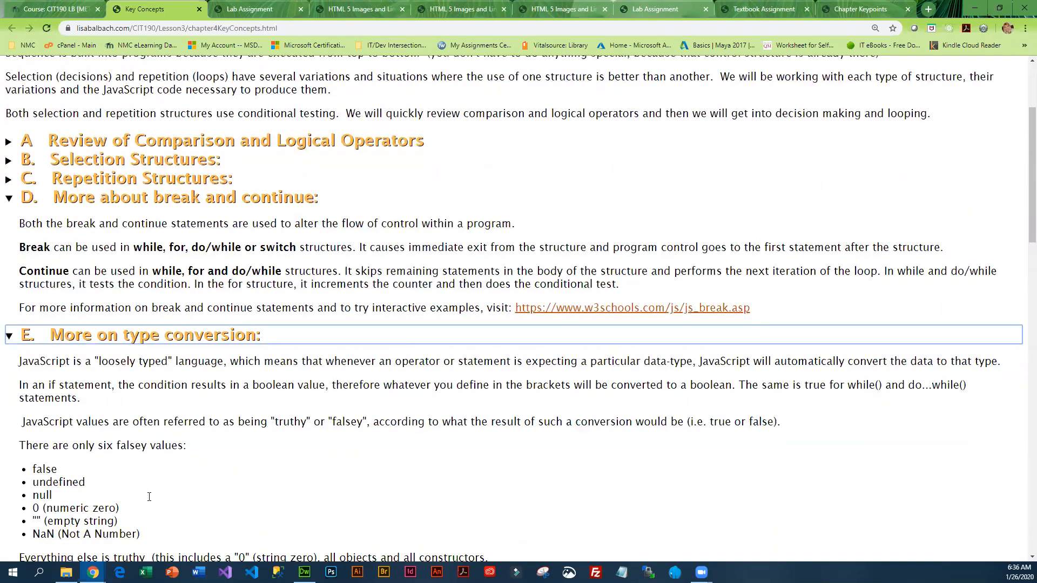
scroll(148, 498, down, 5)
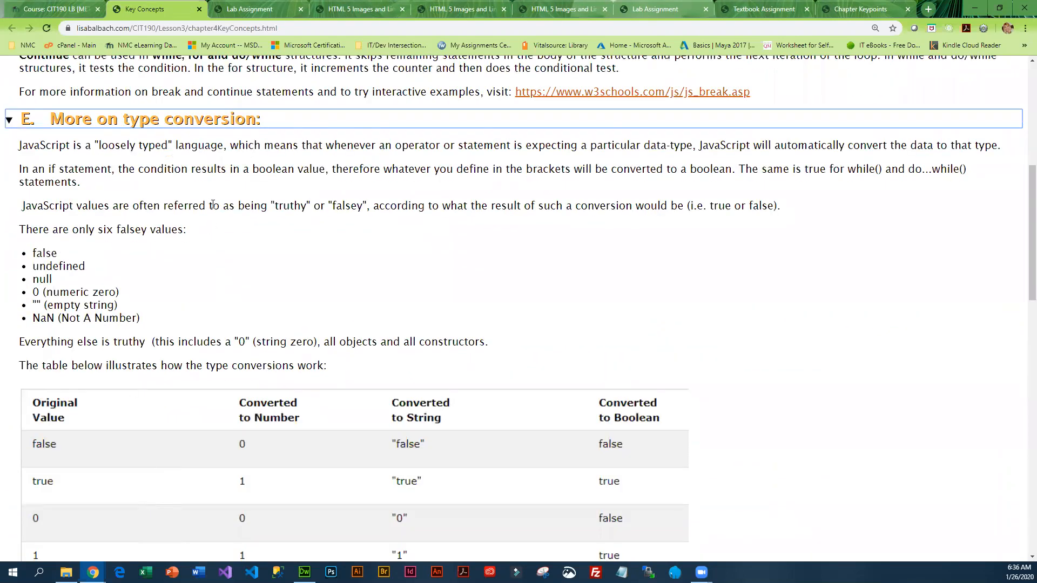
scroll(219, 220, down, 1)
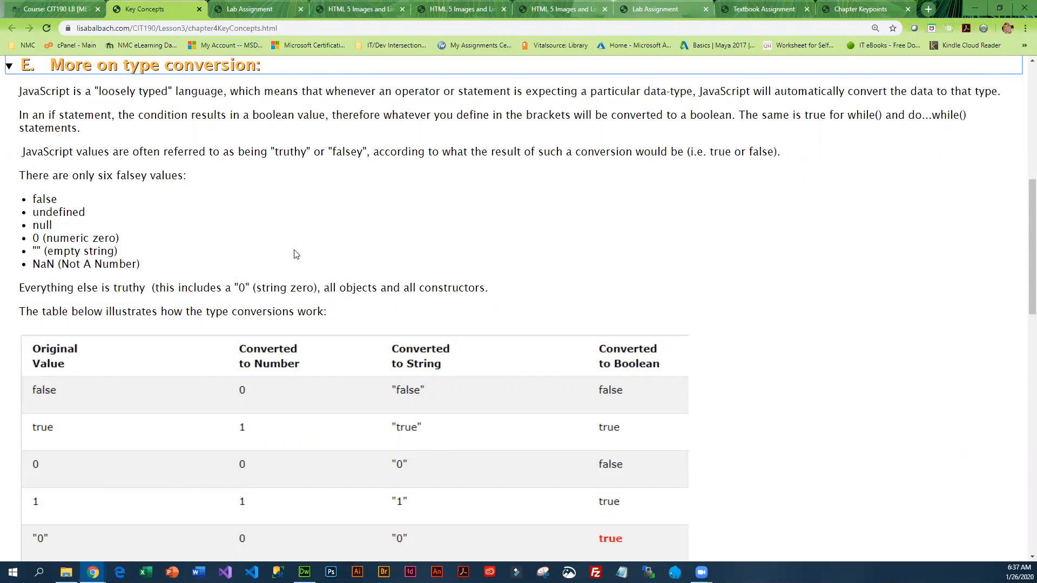
scroll(68, 311, down, 2)
scroll(68, 311, down, 1)
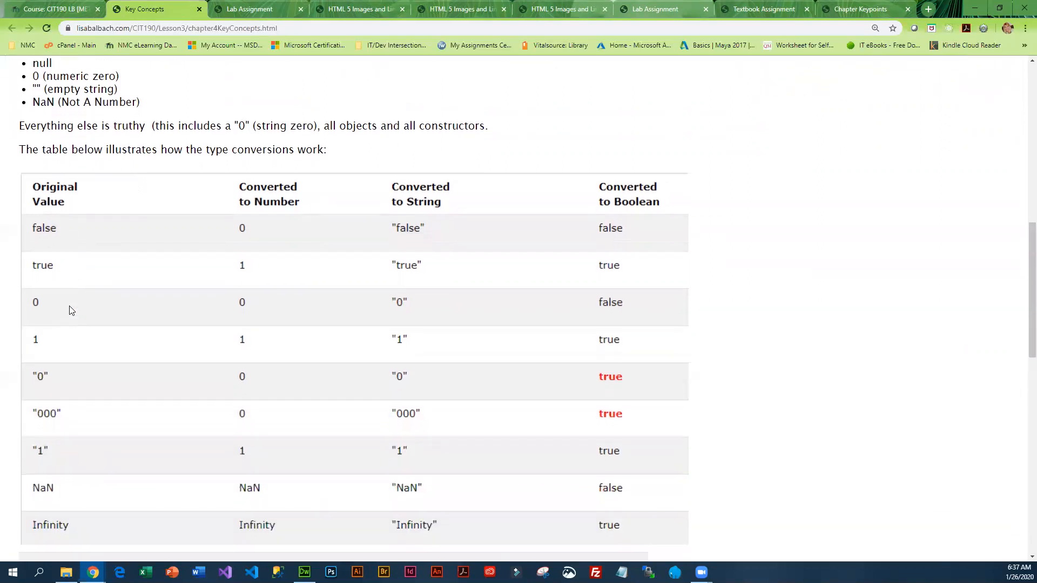
scroll(67, 312, down, 1)
scroll(616, 383, down, 1)
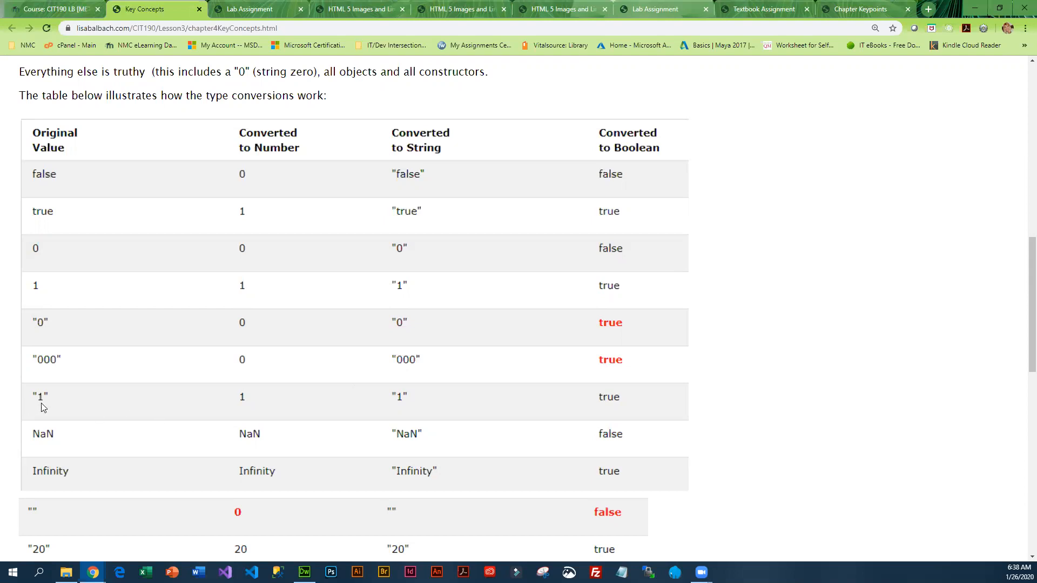
scroll(630, 399, down, 1)
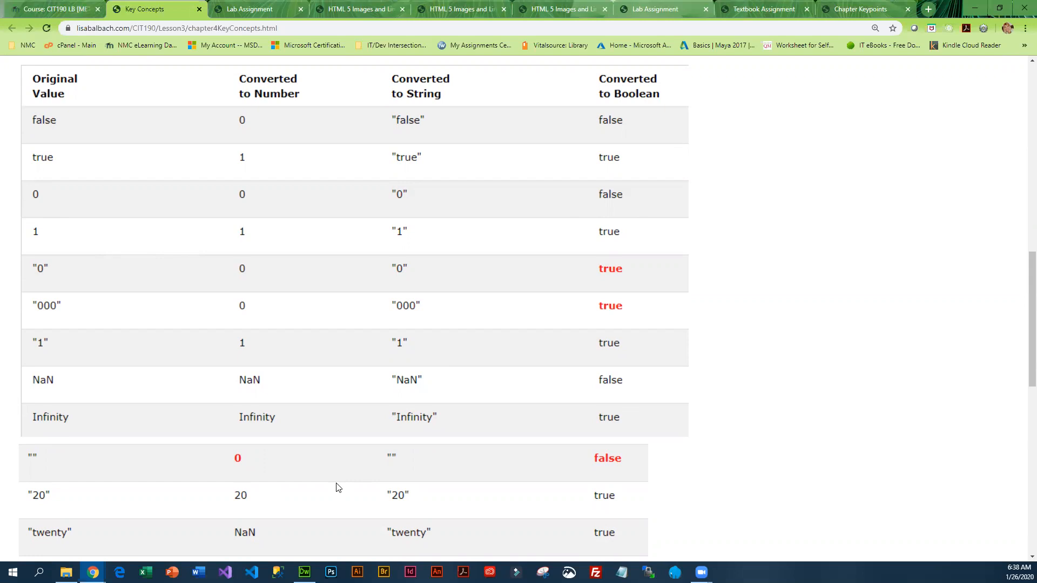
scroll(338, 488, down, 2)
scroll(244, 453, down, 1)
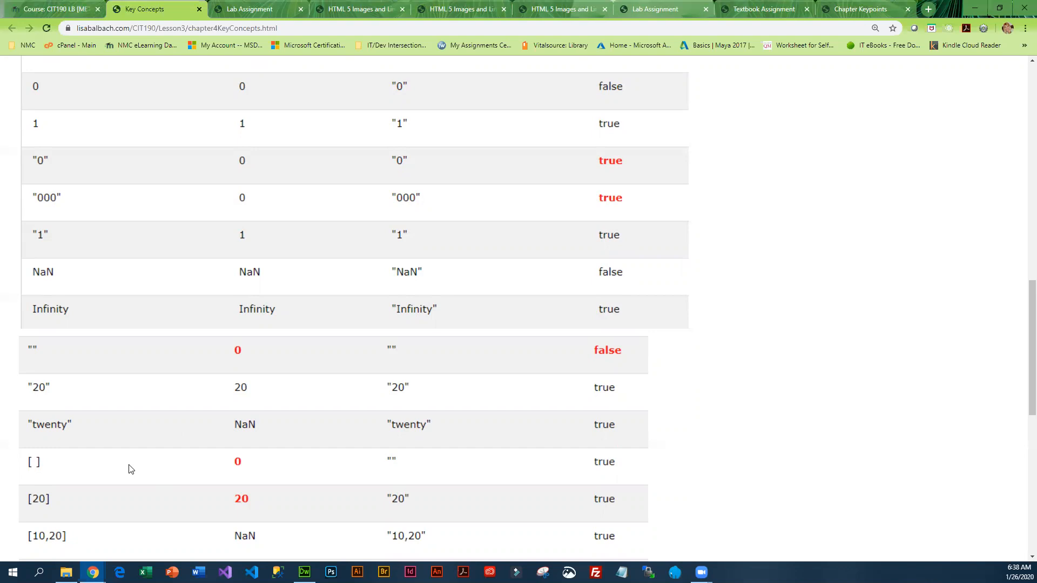
scroll(131, 470, down, 1)
scroll(130, 470, down, 1)
scroll(131, 469, down, 1)
scroll(130, 469, down, 1)
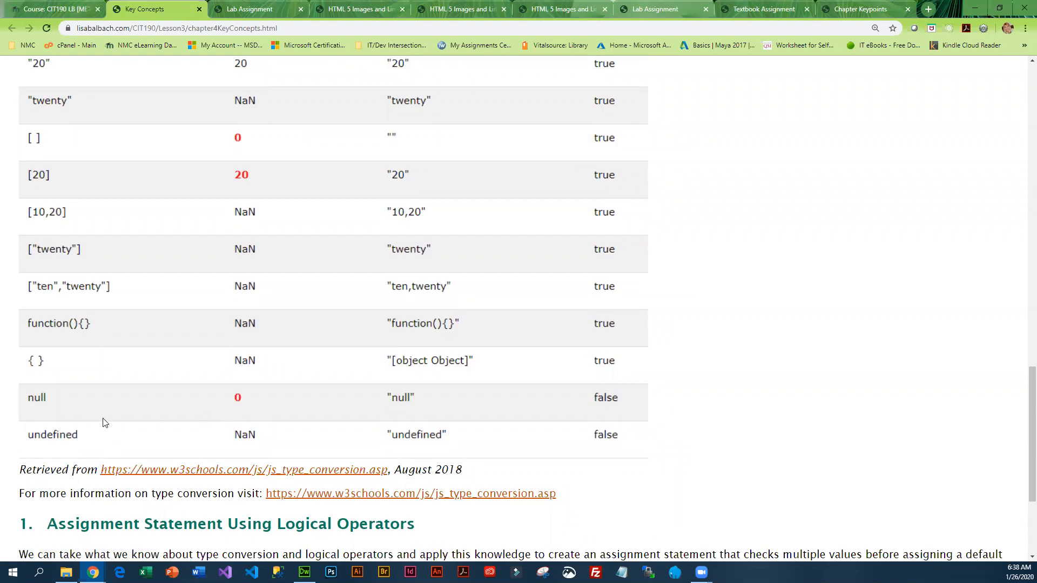
scroll(105, 422, down, 1)
scroll(104, 422, down, 1)
scroll(105, 422, down, 1)
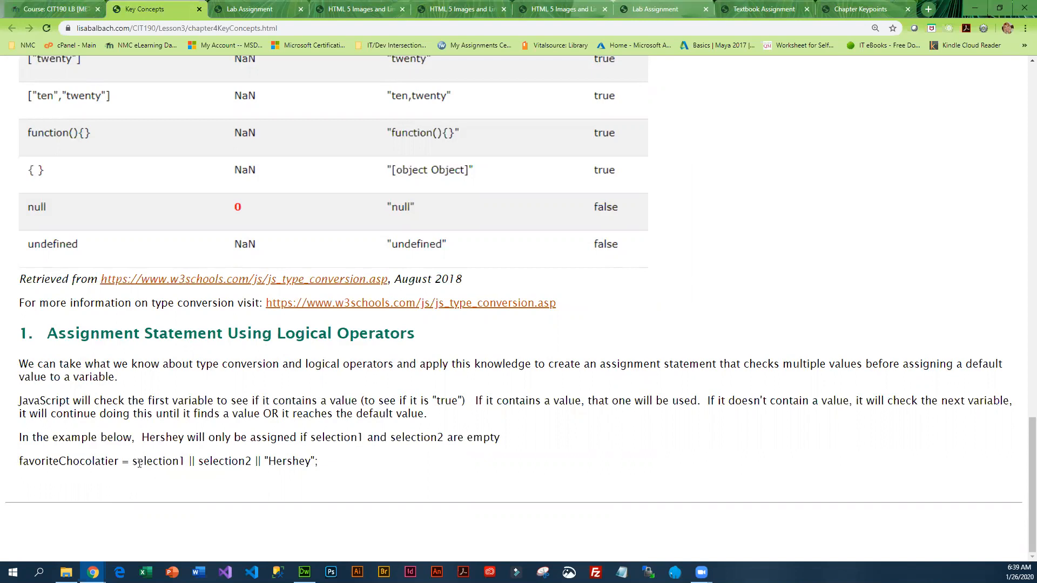
Step: Highlight 'selection1' and 'Hershey' in the example, then return to the Moodle course tab
drag(133, 462, 181, 461)
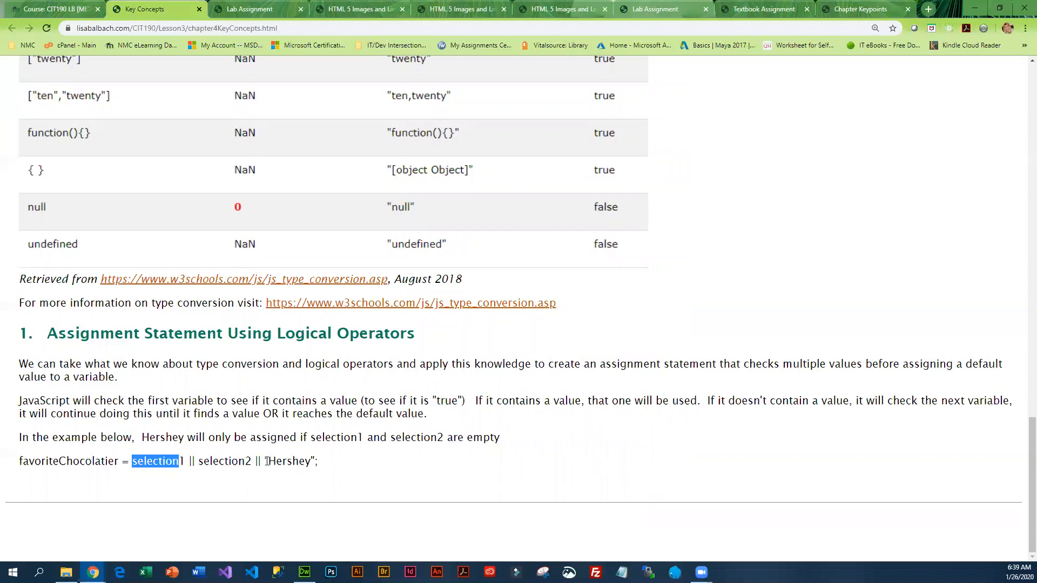
drag(265, 461, 315, 462)
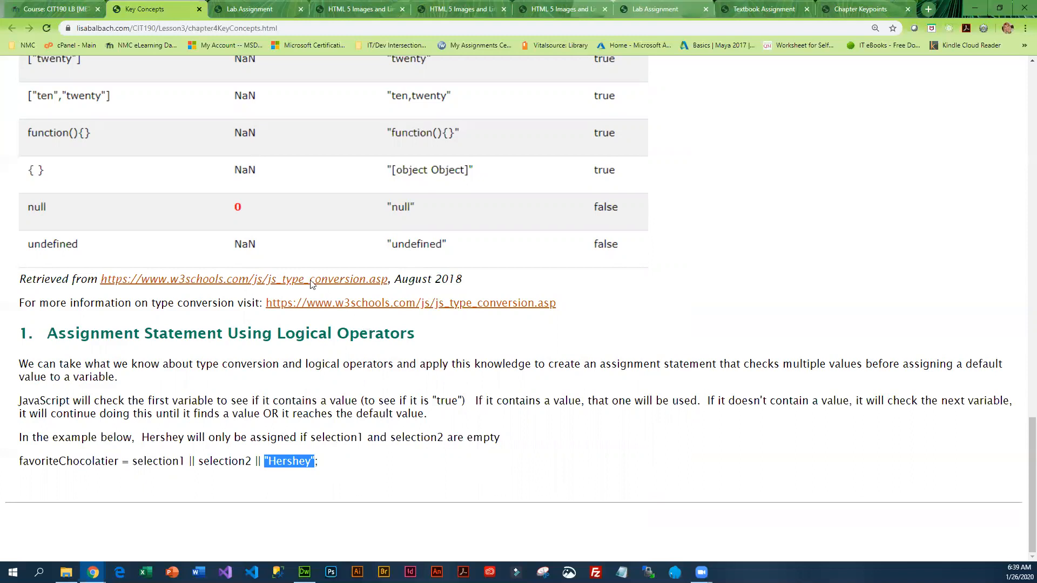
scroll(369, 327, up, 10)
scroll(206, 152, up, 5)
click(47, 9)
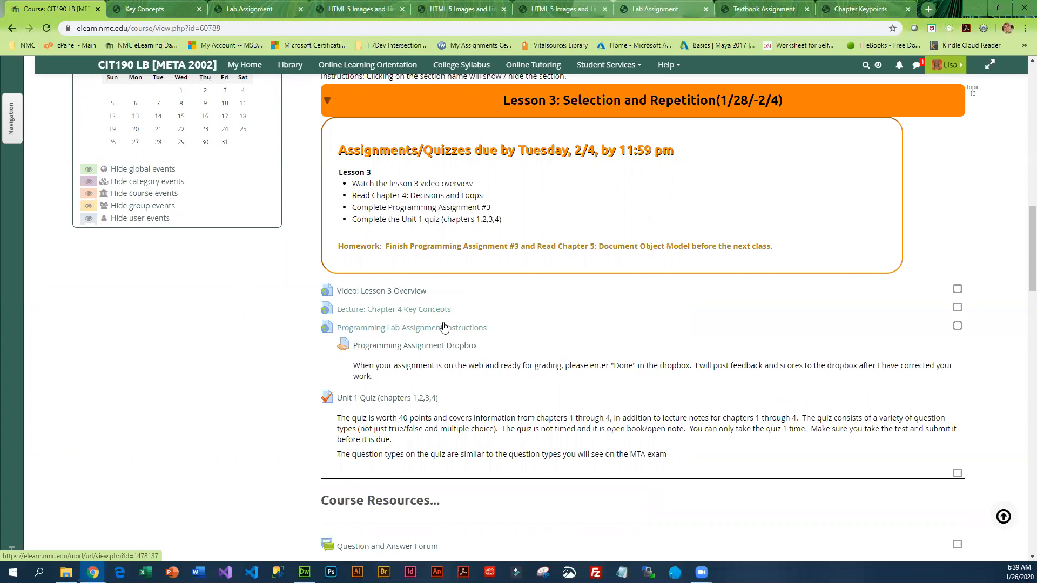
Step: Open Lab Assignment #3 and expand Task #1, Task #2 (heart rate calculator) and Task #3 Working with Repetition
click(389, 328)
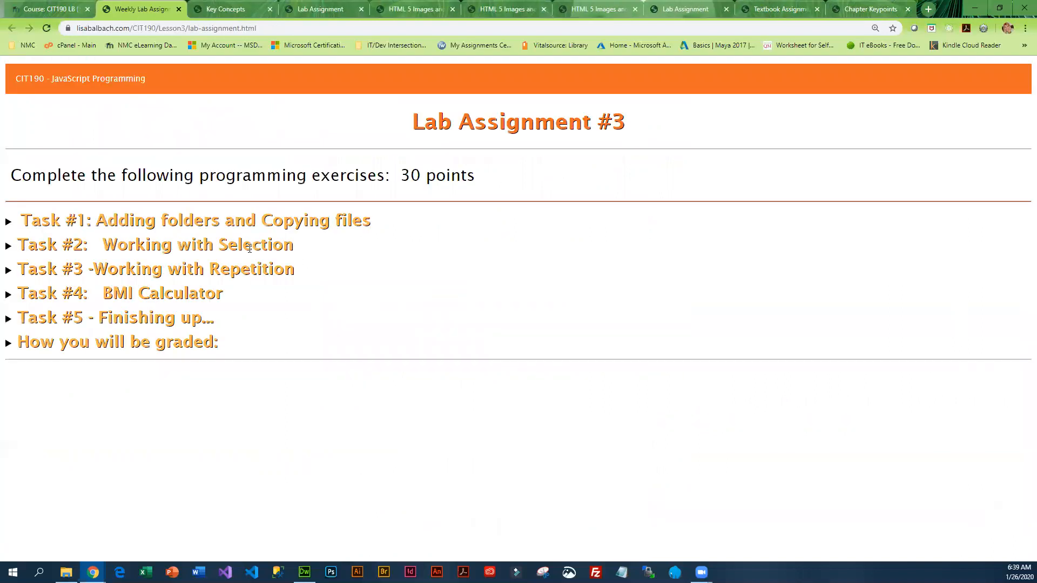
click(187, 219)
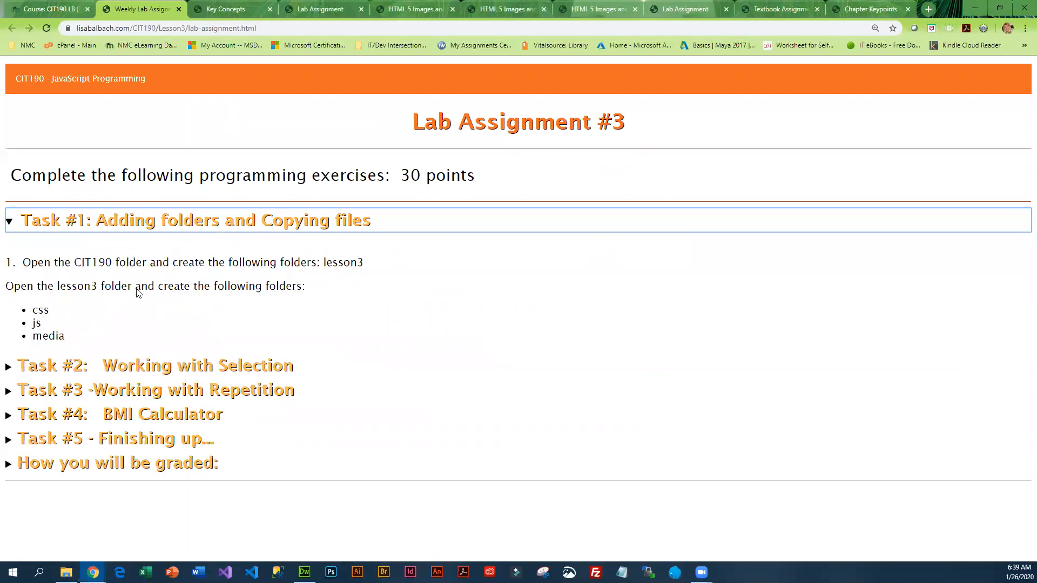
click(228, 366)
scroll(228, 366, down, 3)
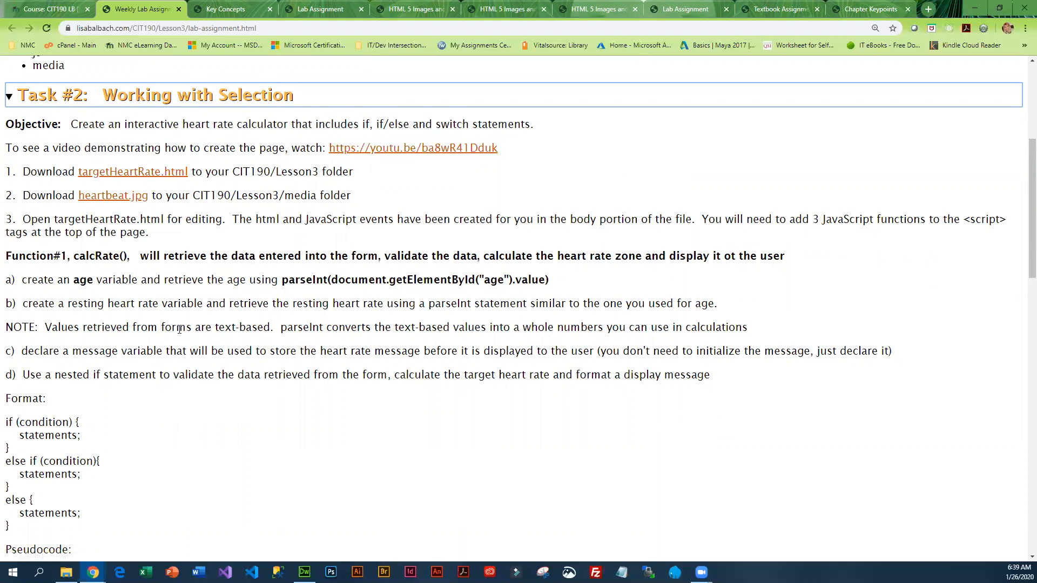
scroll(180, 333, down, 1)
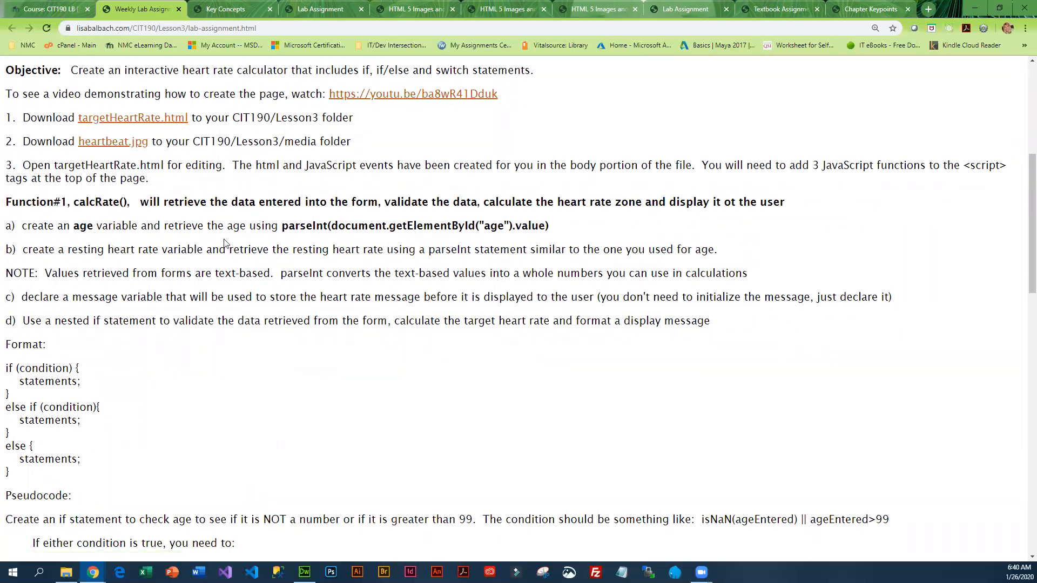
scroll(179, 356, down, 3)
scroll(178, 356, down, 2)
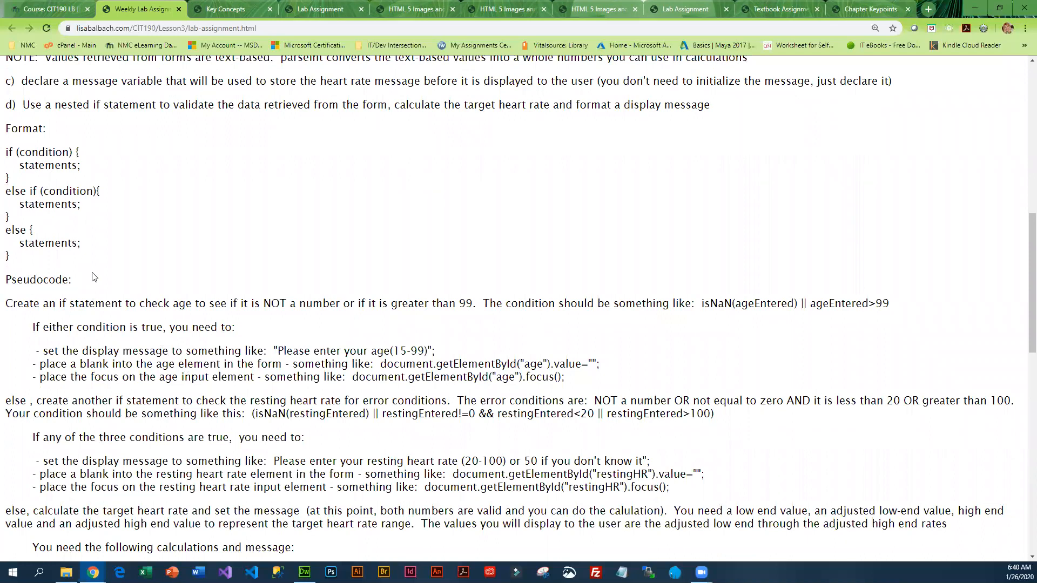
scroll(91, 274, down, 3)
scroll(121, 251, down, 2)
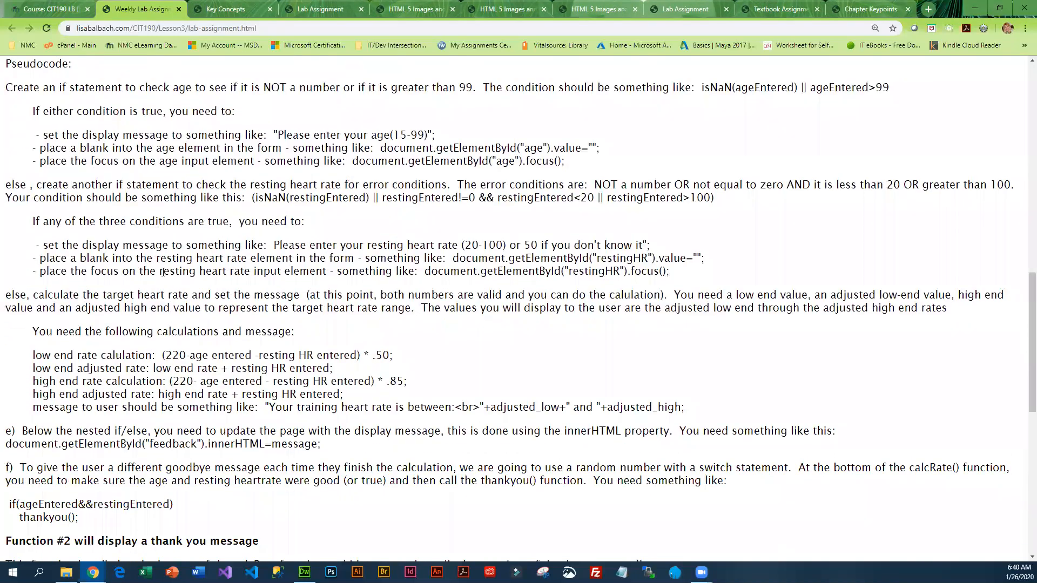
scroll(166, 272, up, 2)
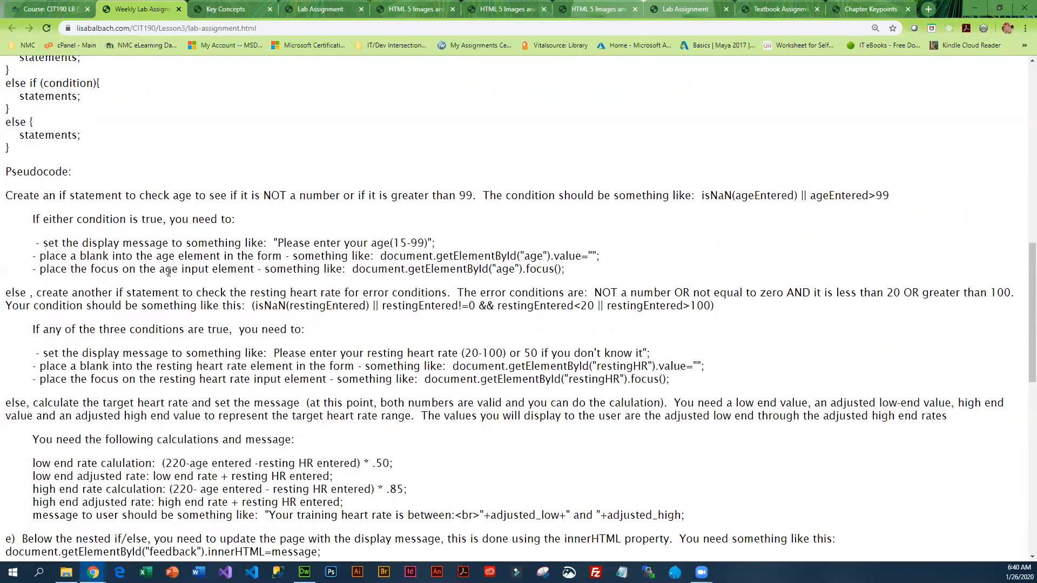
scroll(166, 325, down, 3)
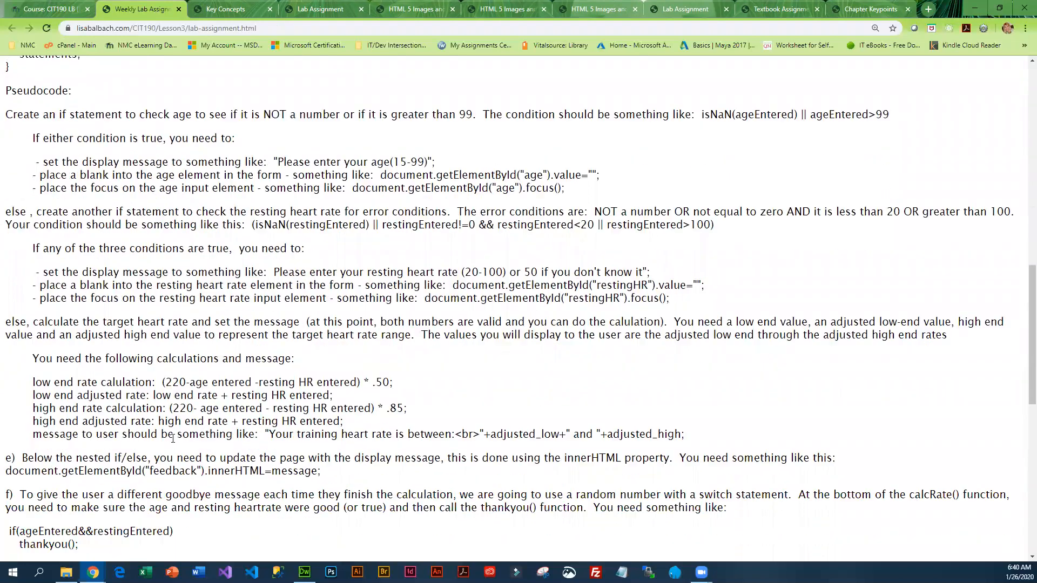
scroll(171, 405, down, 2)
scroll(174, 439, down, 3)
scroll(174, 438, down, 2)
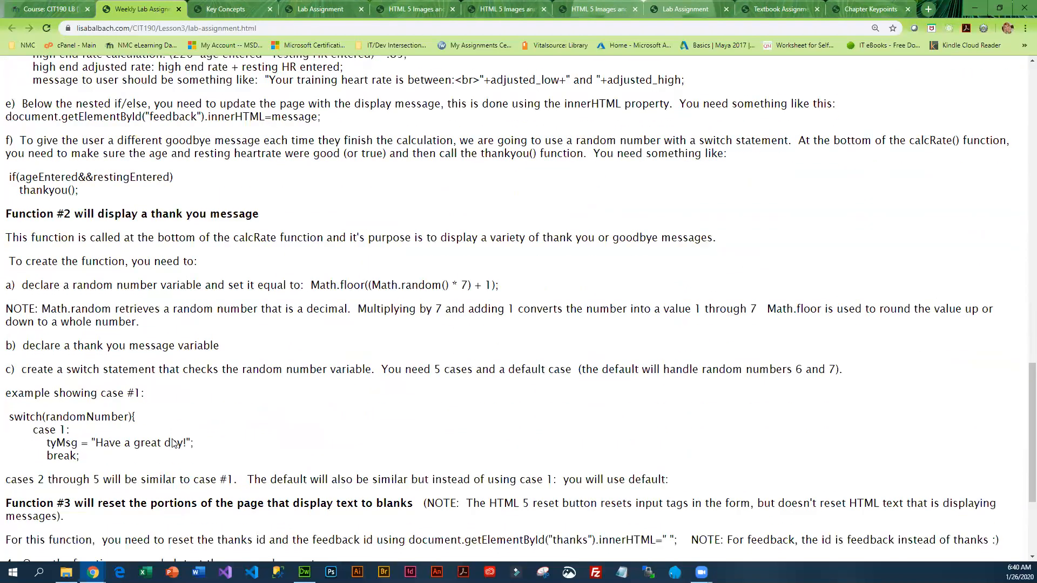
scroll(174, 438, down, 1)
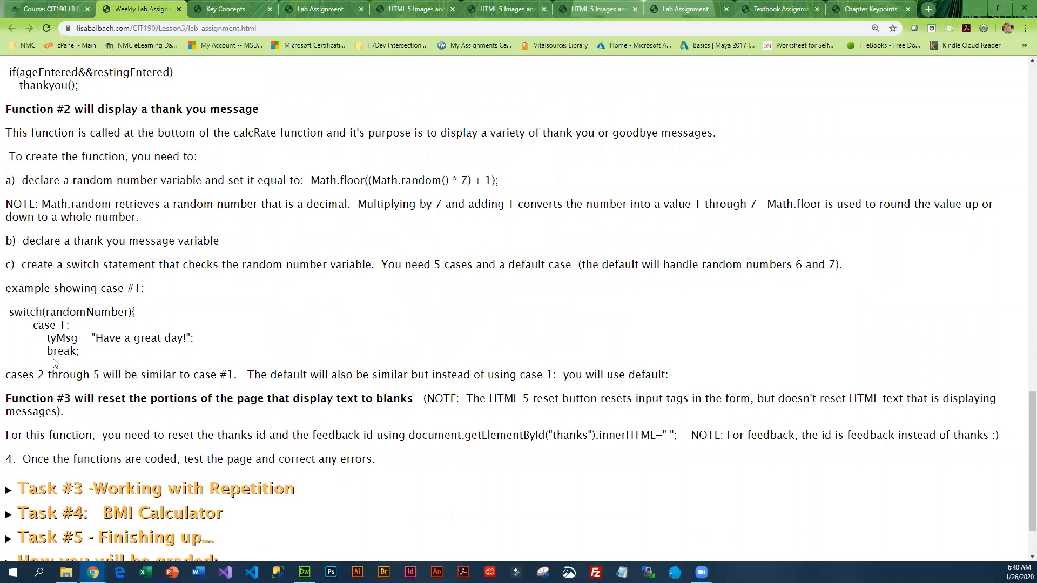
scroll(55, 363, down, 1)
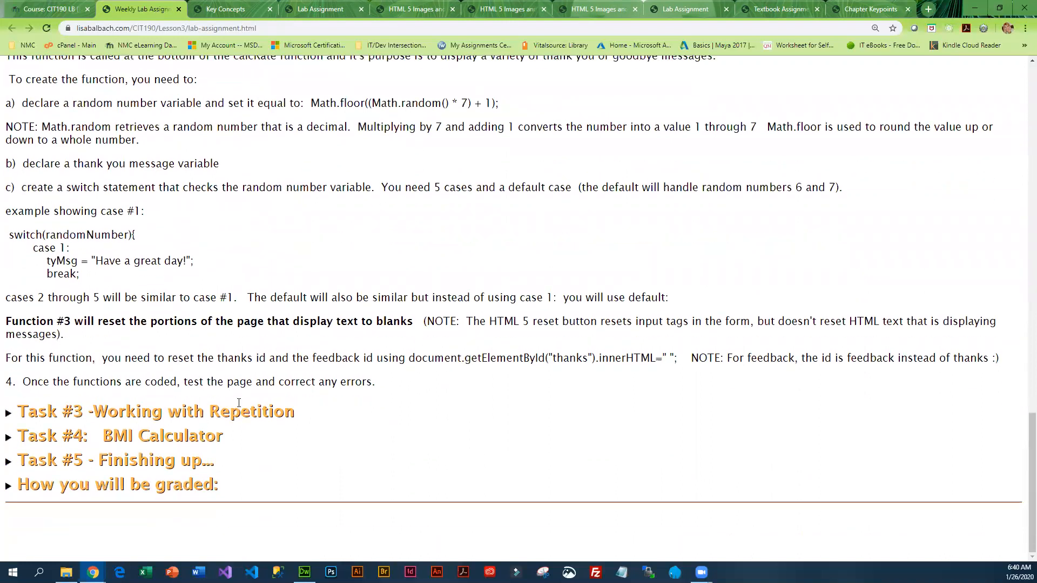
click(259, 412)
scroll(259, 414, down, 3)
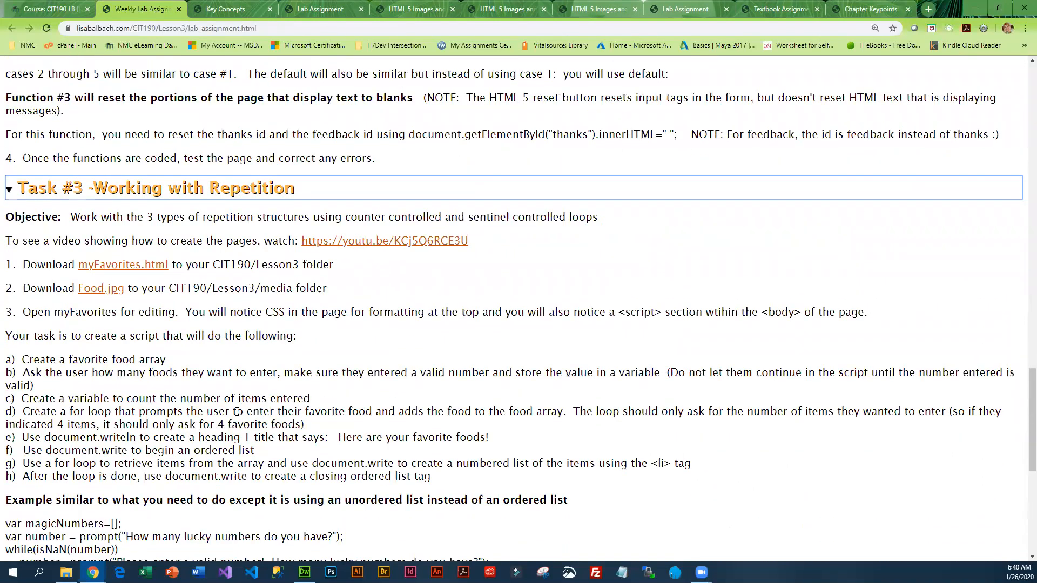
scroll(186, 385, down, 1)
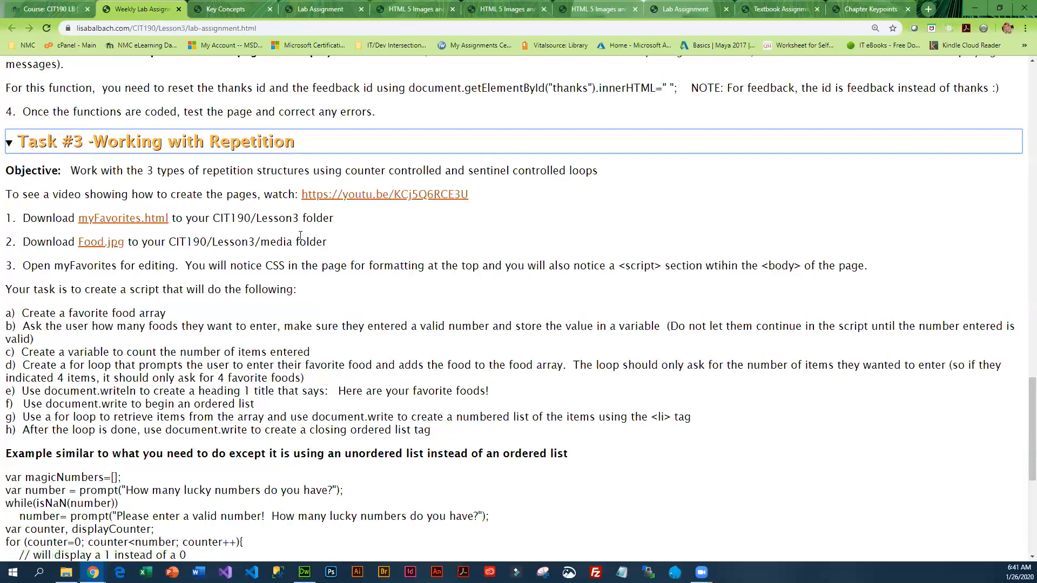
scroll(352, 359, down, 4)
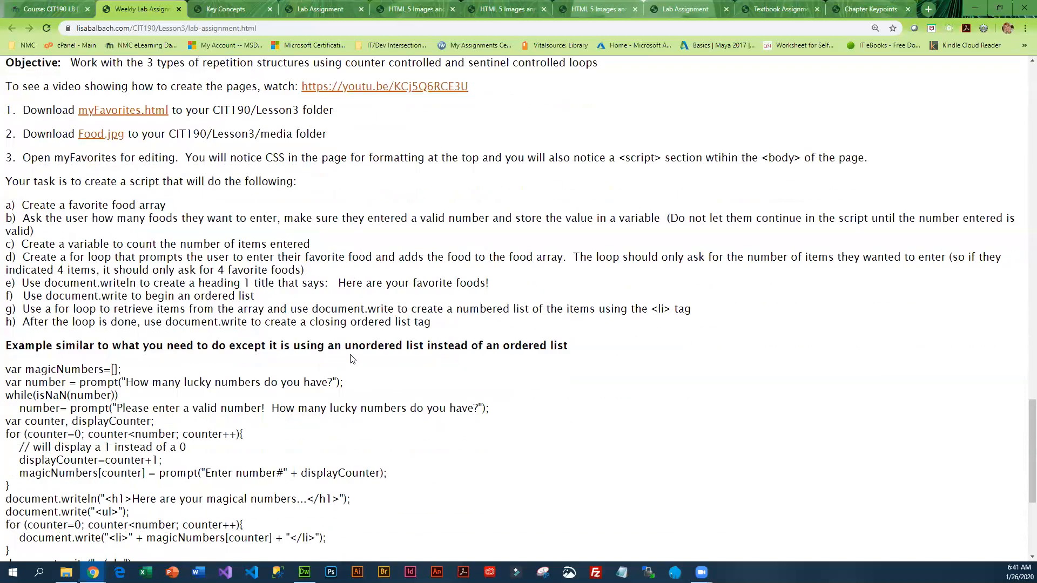
scroll(352, 359, down, 4)
scroll(352, 359, down, 2)
scroll(351, 359, down, 1)
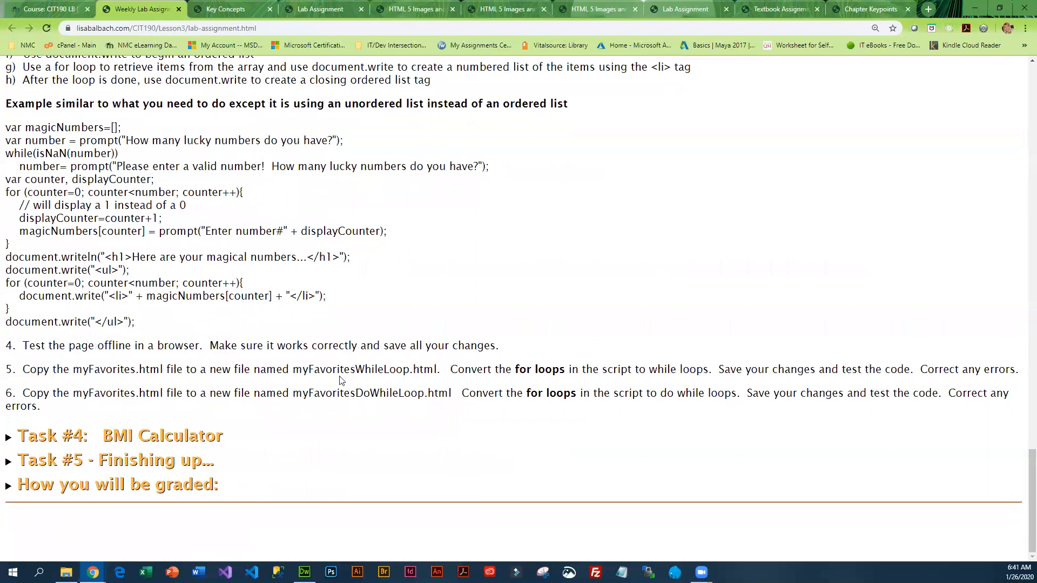
Step: Expand the Task #4: BMI Calculator section after reading Task #3
click(190, 439)
scroll(191, 437, down, 4)
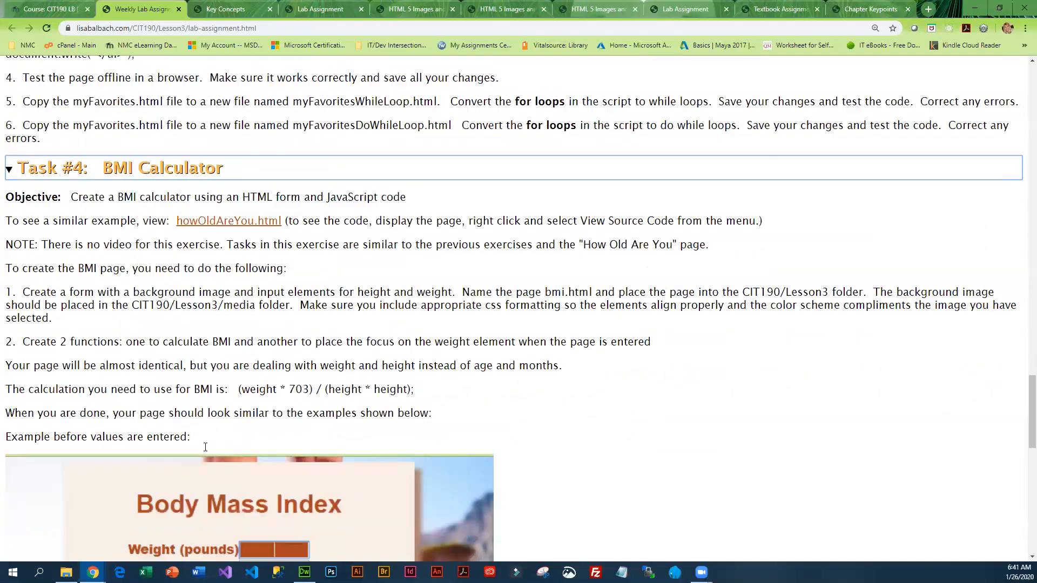
scroll(191, 439, down, 3)
scroll(190, 437, down, 1)
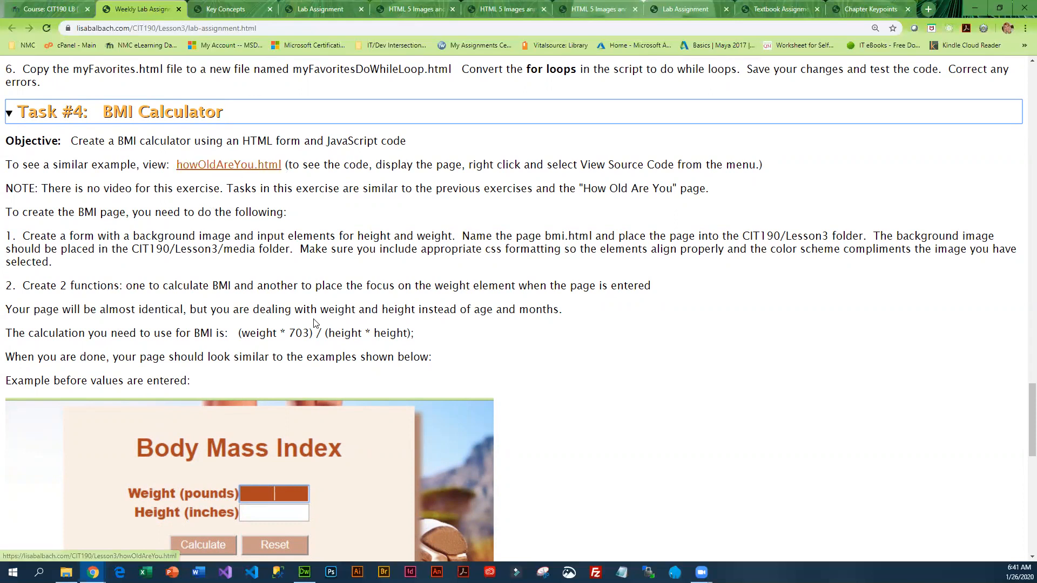
scroll(314, 329, down, 2)
scroll(314, 329, down, 2)
scroll(313, 329, down, 3)
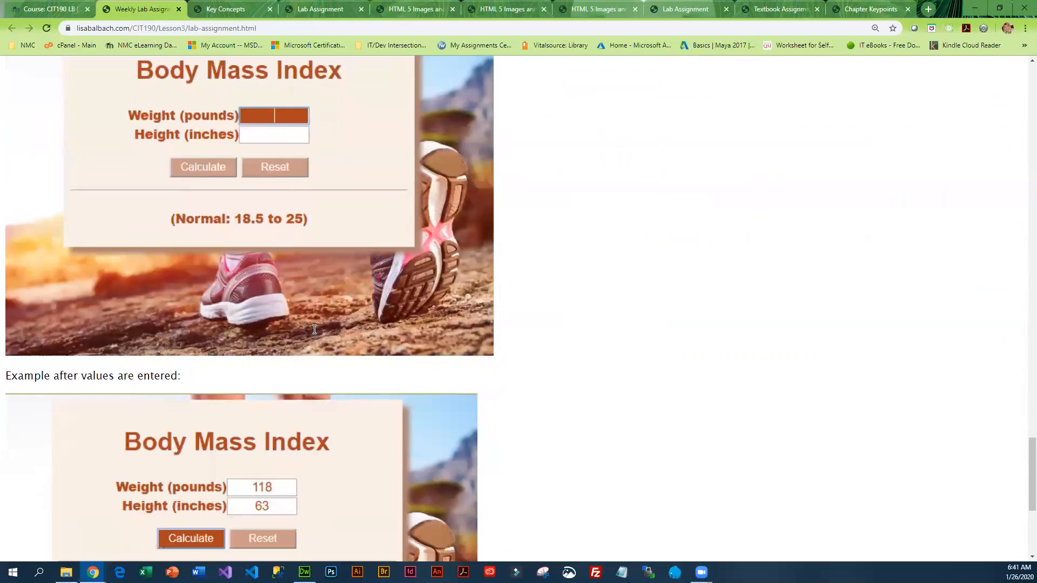
scroll(314, 329, down, 2)
scroll(314, 330, down, 2)
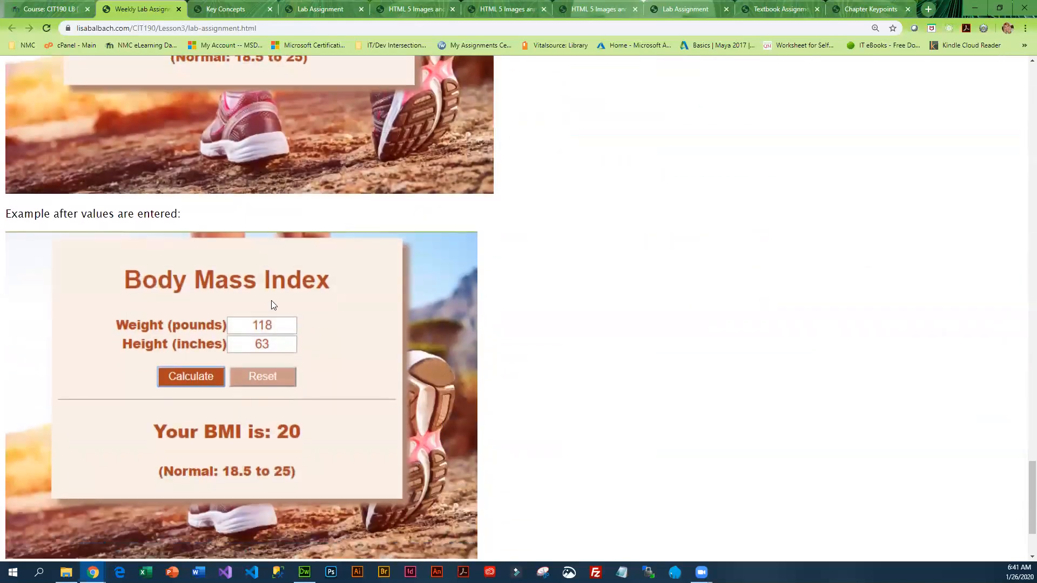
scroll(272, 326, down, 2)
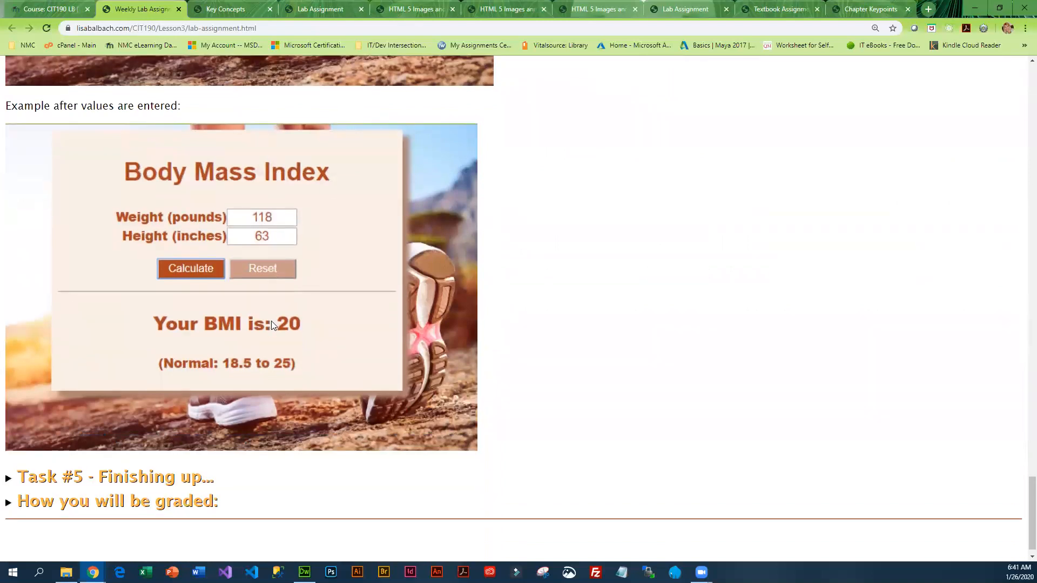
scroll(271, 321, up, 3)
scroll(275, 329, up, 4)
scroll(274, 328, up, 3)
scroll(275, 335, up, 1)
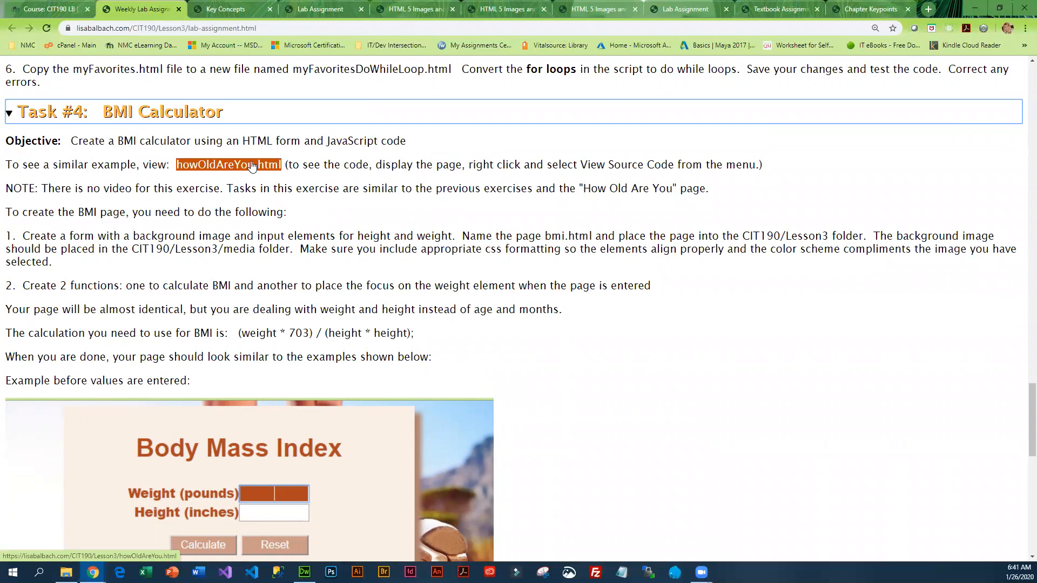
Step: View the howOldAreYou.html example page and its source code
click(228, 165)
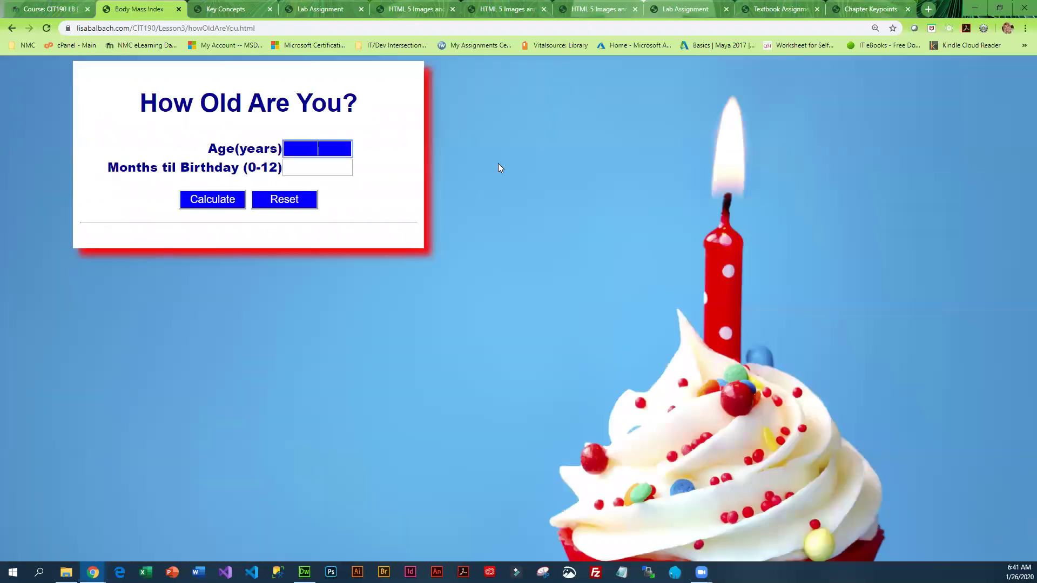
right_click(498, 164)
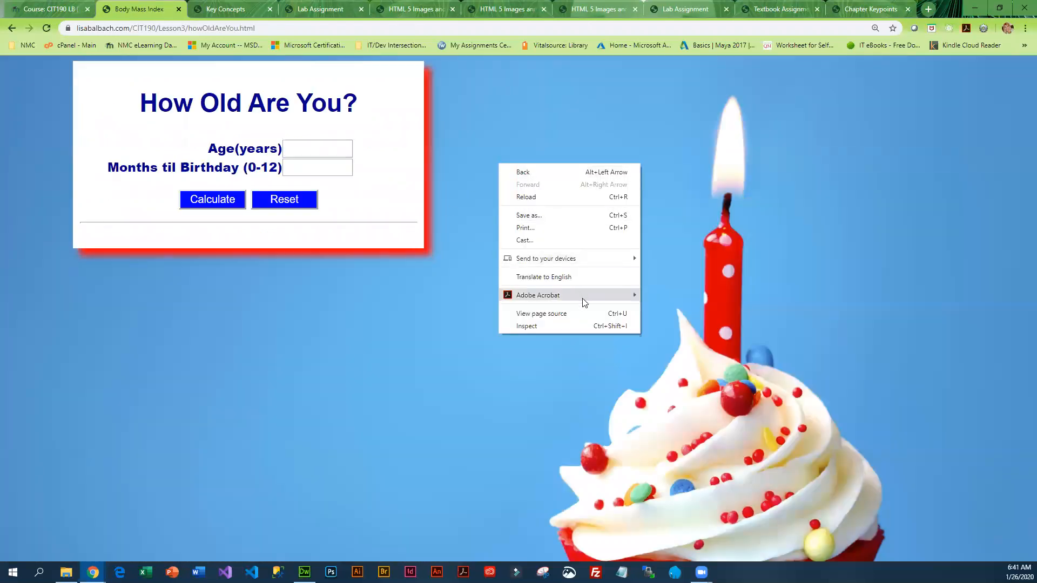
click(542, 314)
scroll(173, 336, down, 5)
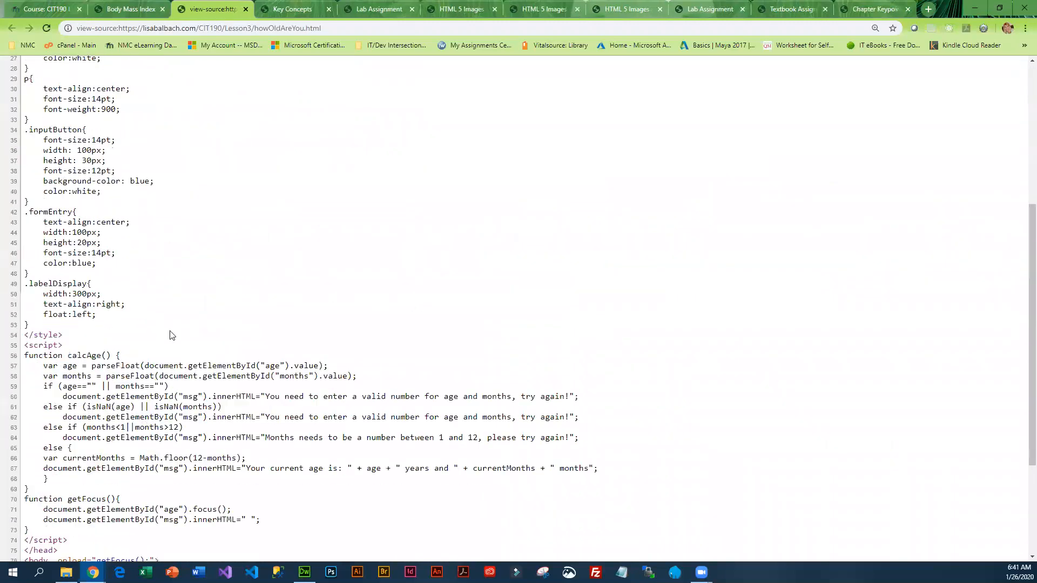
scroll(173, 335, down, 5)
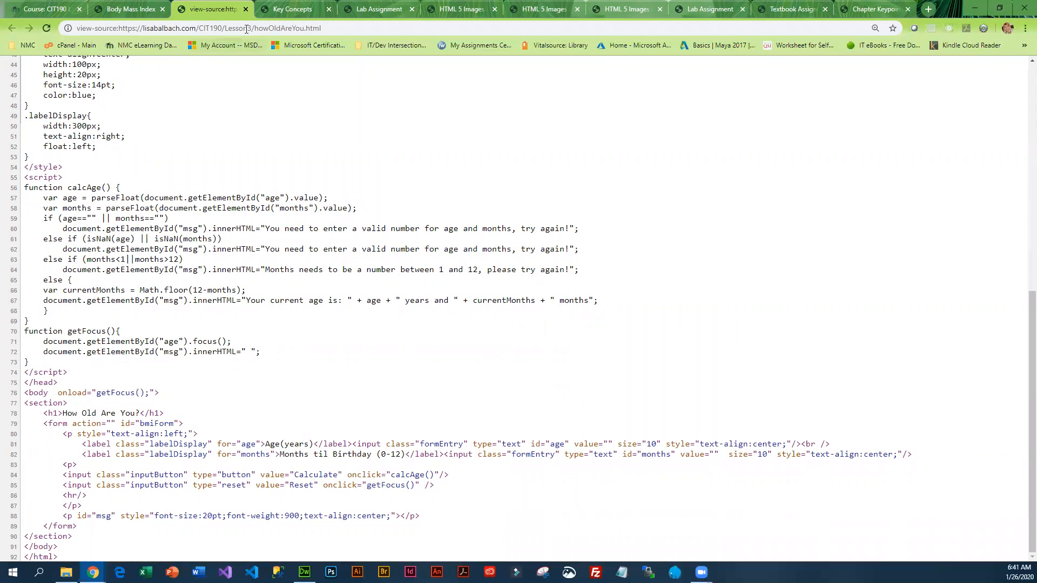
Step: Close the source view and go back to the Lab Assignment #3 page
click(246, 10)
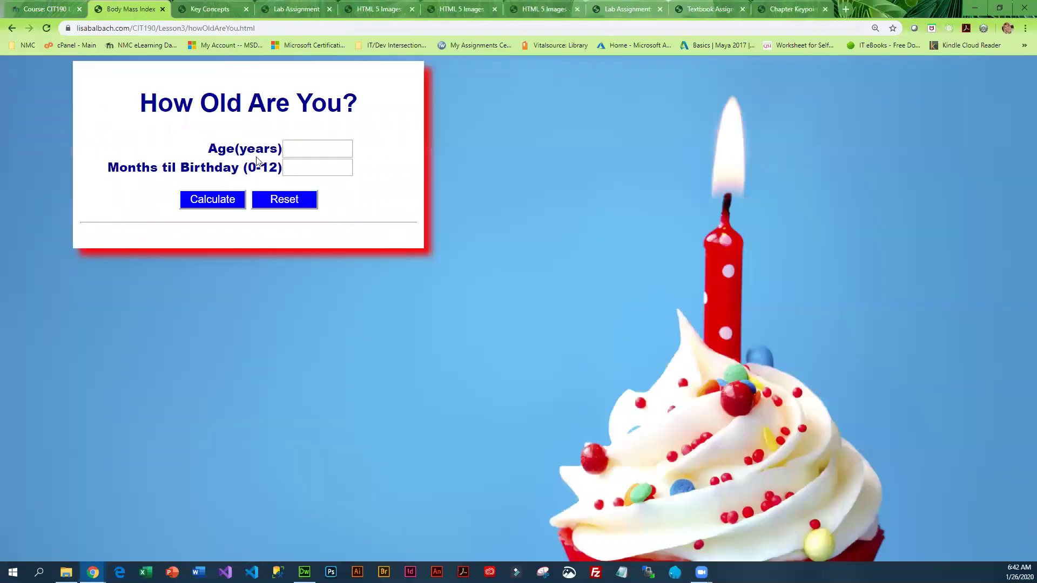
click(10, 31)
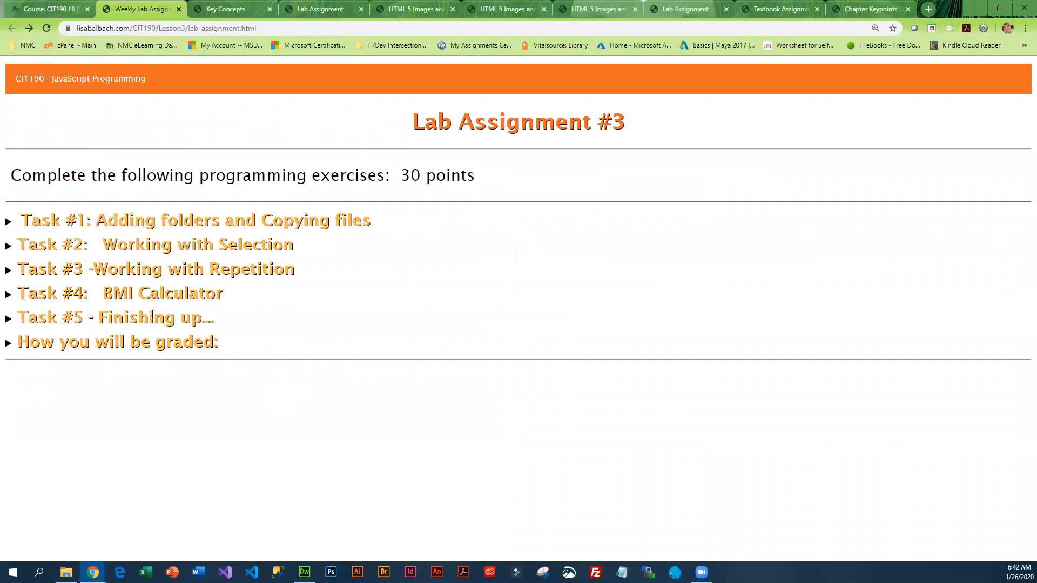
Step: Expand Task #5 Finishing up and How you will be graded, then switch to the Moodle course tab
click(209, 318)
scroll(210, 321, down, 2)
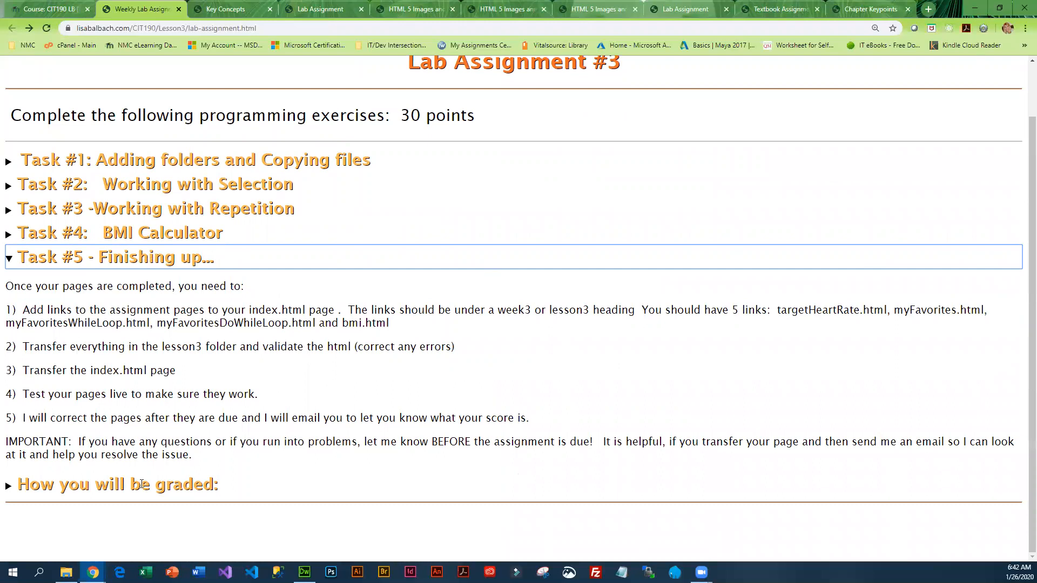
click(172, 487)
scroll(187, 487, down, 5)
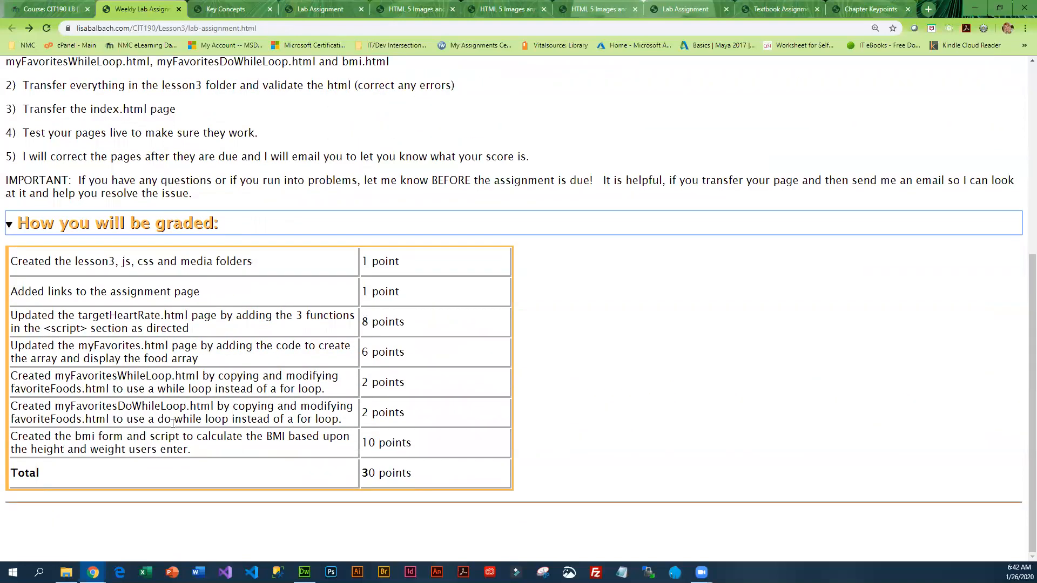
click(61, 12)
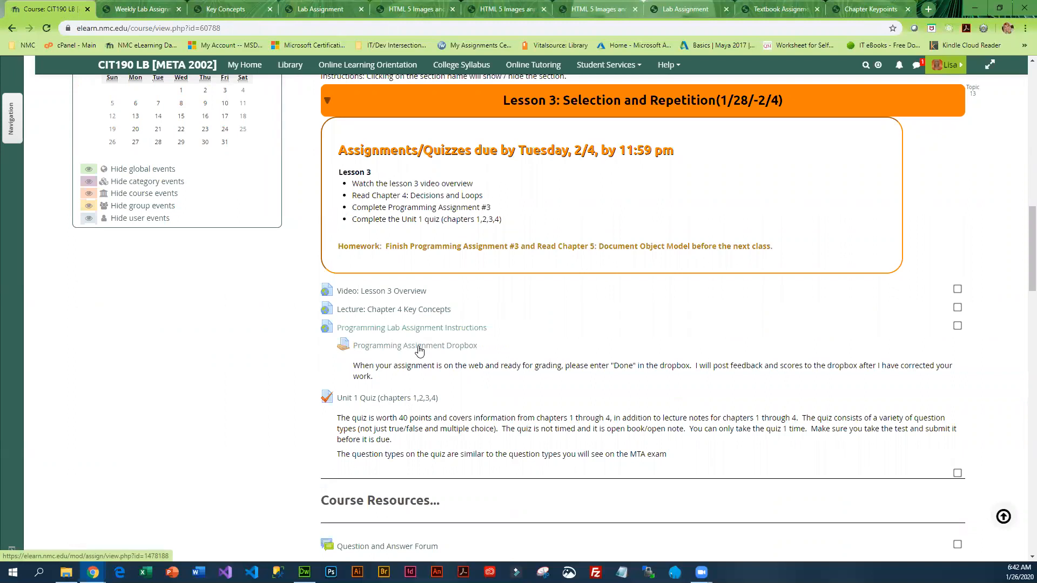
scroll(324, 405, down, 2)
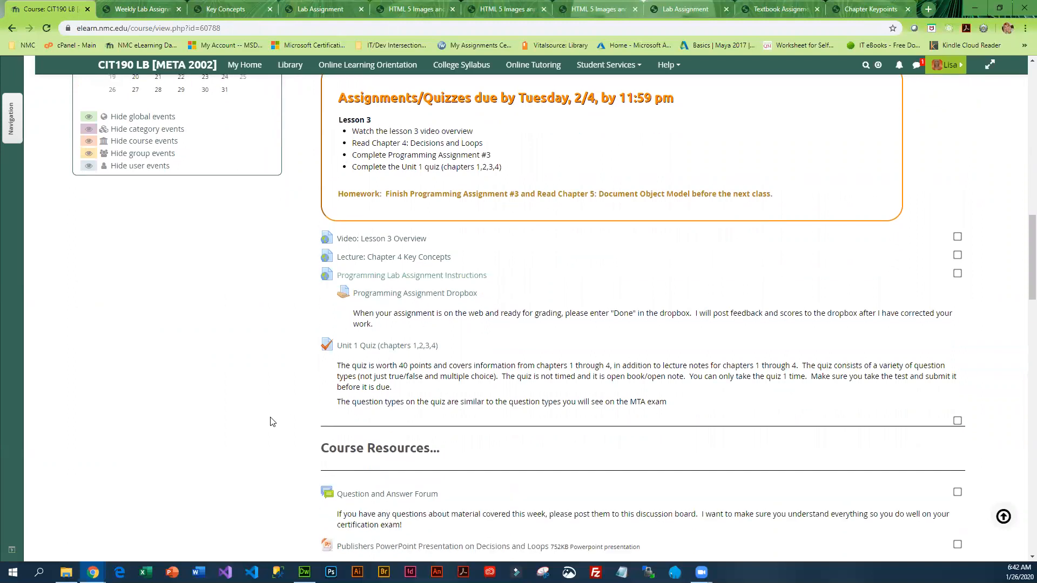
scroll(268, 421, down, 1)
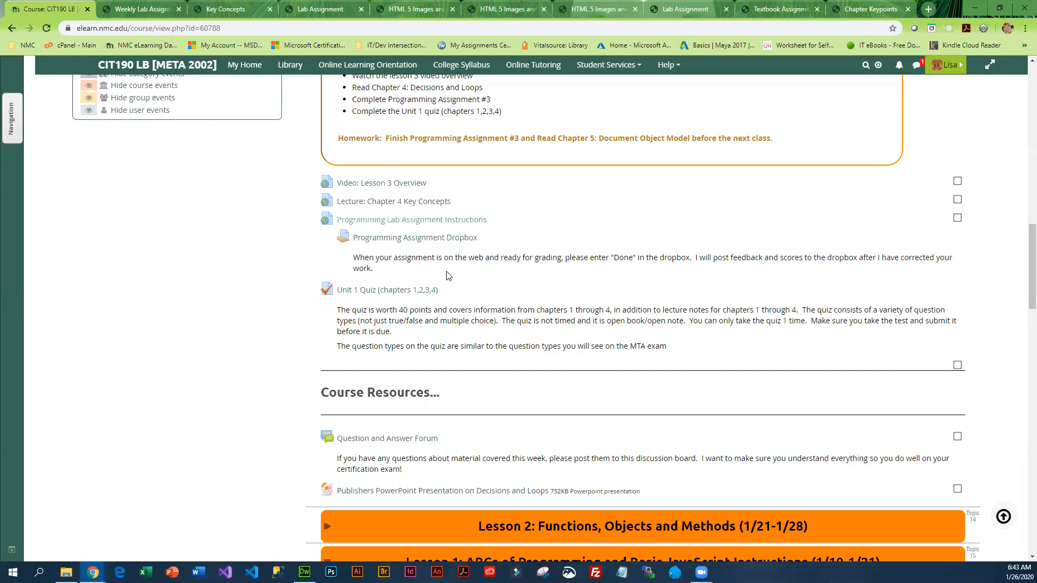
scroll(447, 276, up, 1)
scroll(447, 275, up, 1)
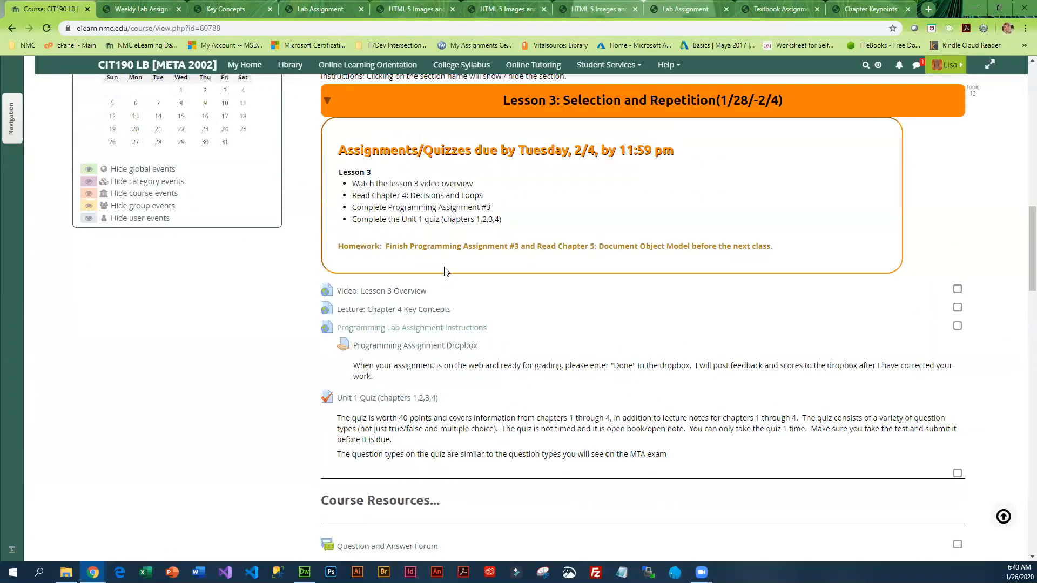